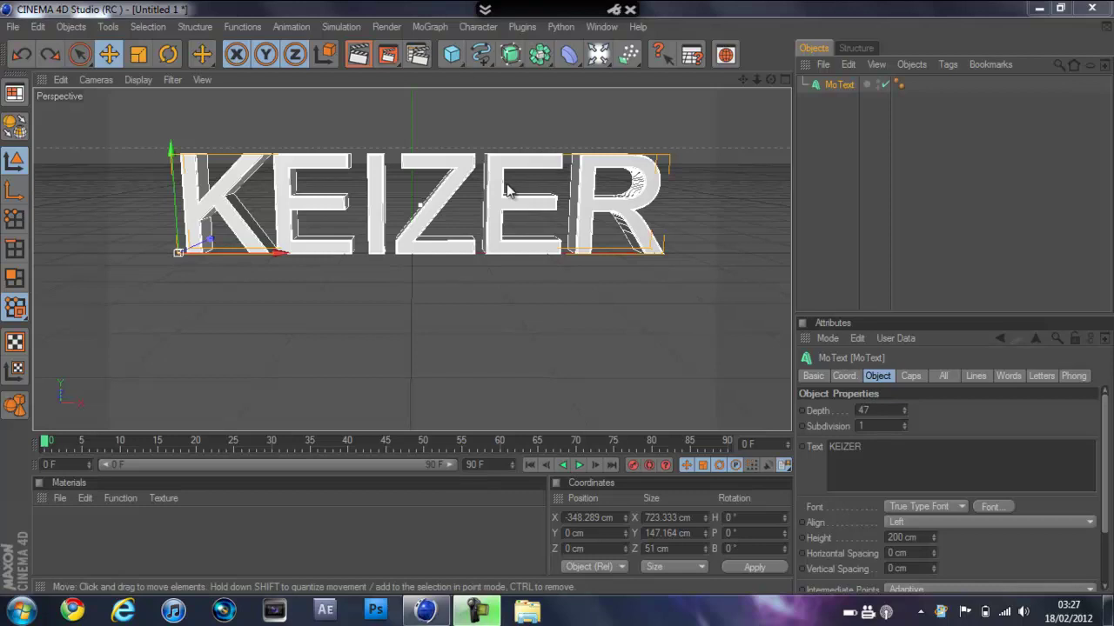
- Change the KEIZER text's font to WildStyle-Fill and shift the text along X to about -367.7 cm
{"action": "left_click", "coordinate": [891, 462]}
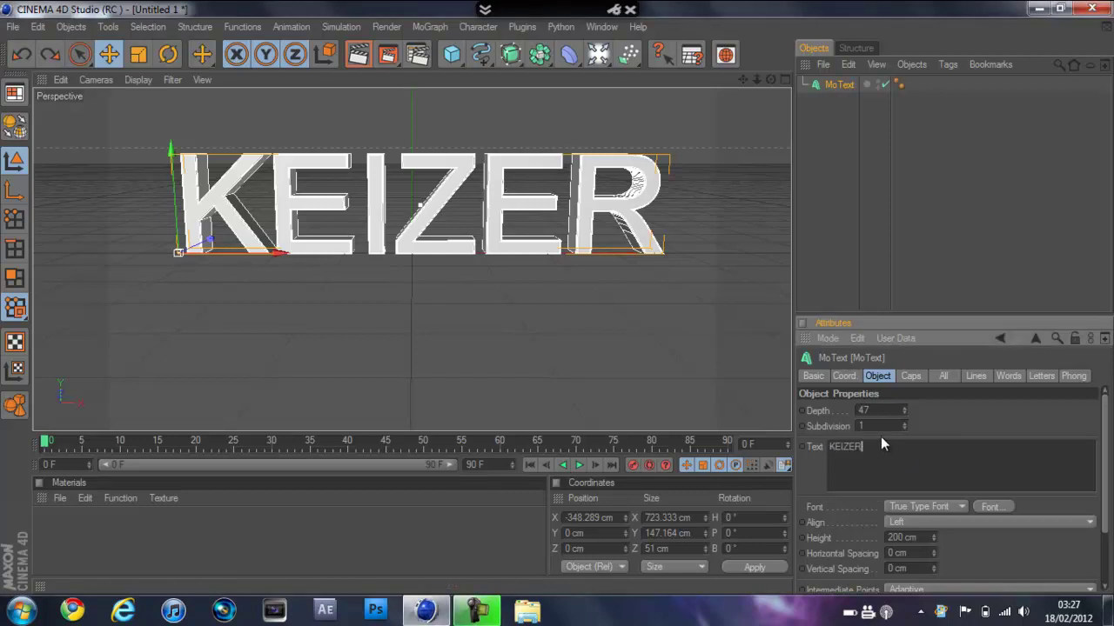
{"action": "left_click", "coordinate": [990, 508]}
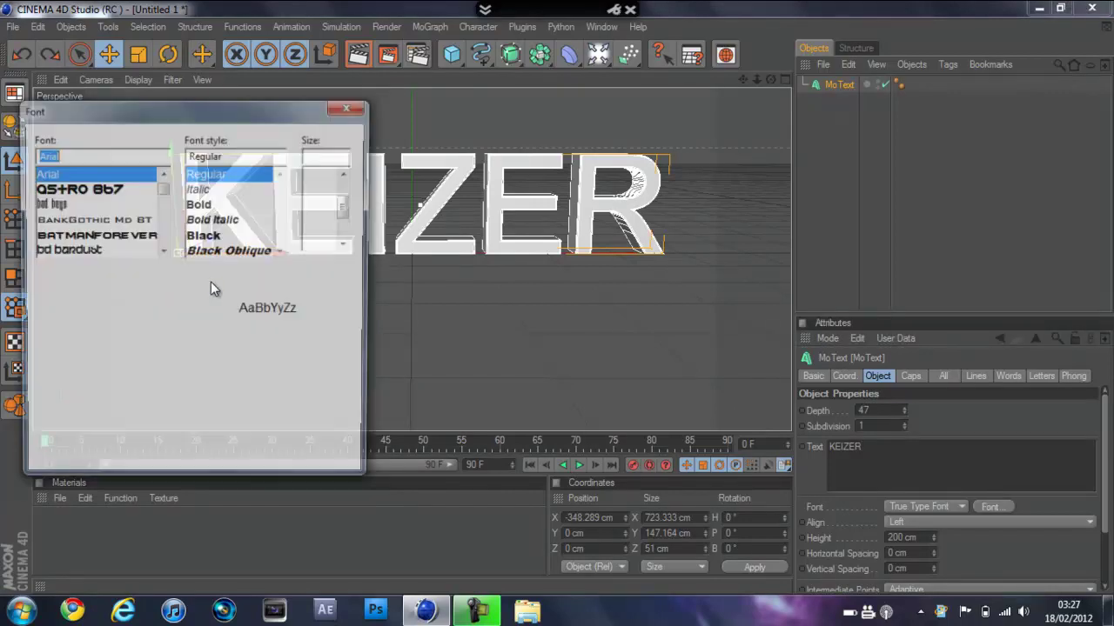
{"action": "left_click_drag", "start_coordinate": [162, 196], "coordinate": [178, 249]}
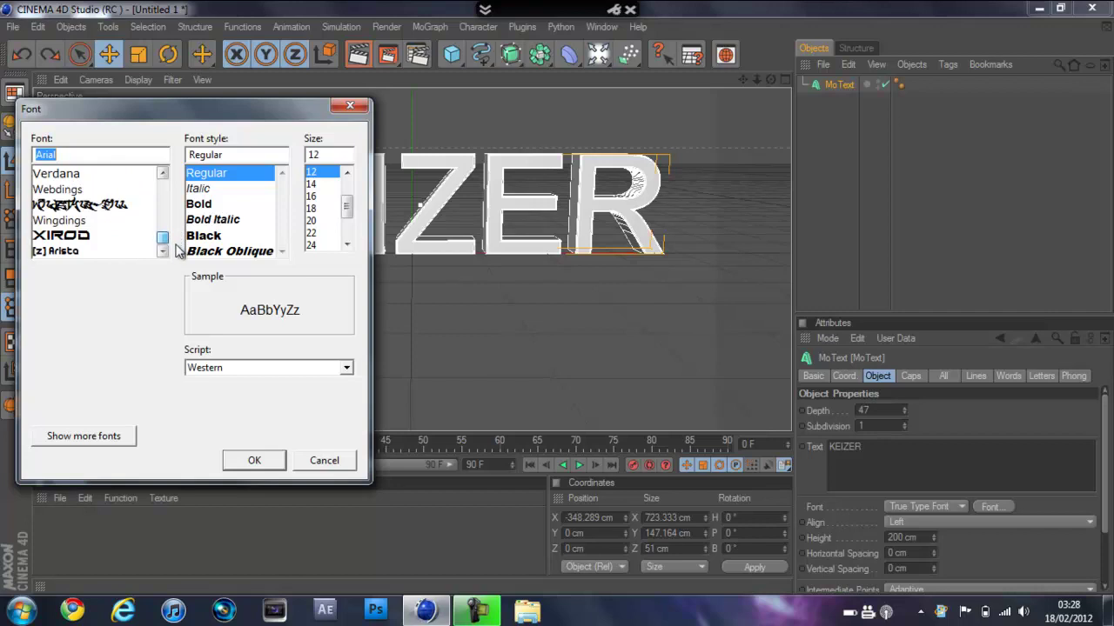
{"action": "left_click", "coordinate": [100, 207]}
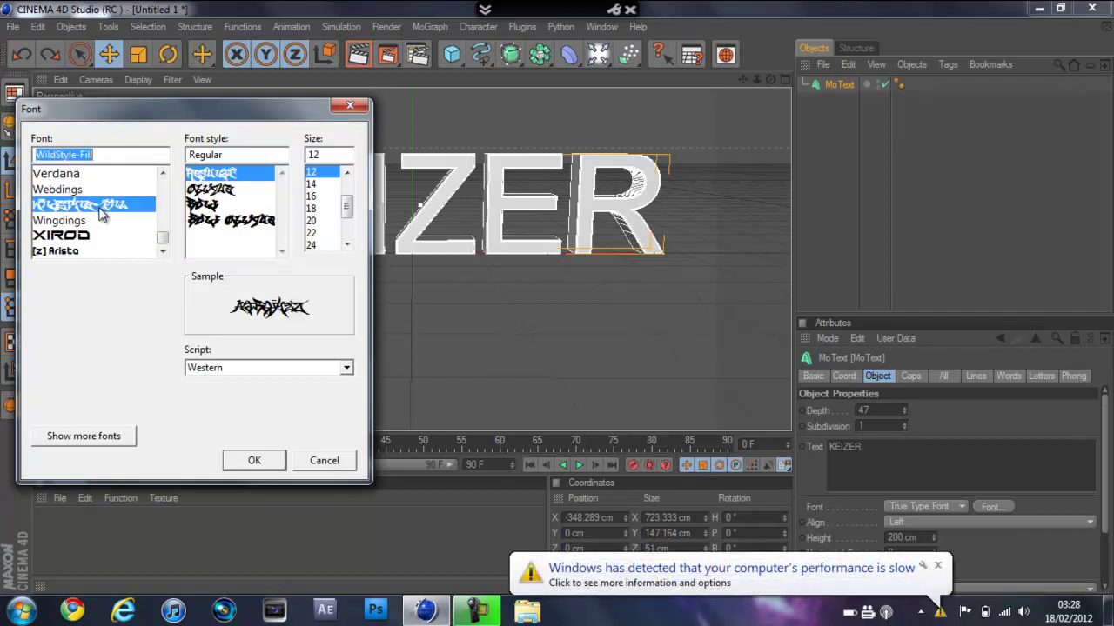
{"action": "left_click", "coordinate": [254, 461]}
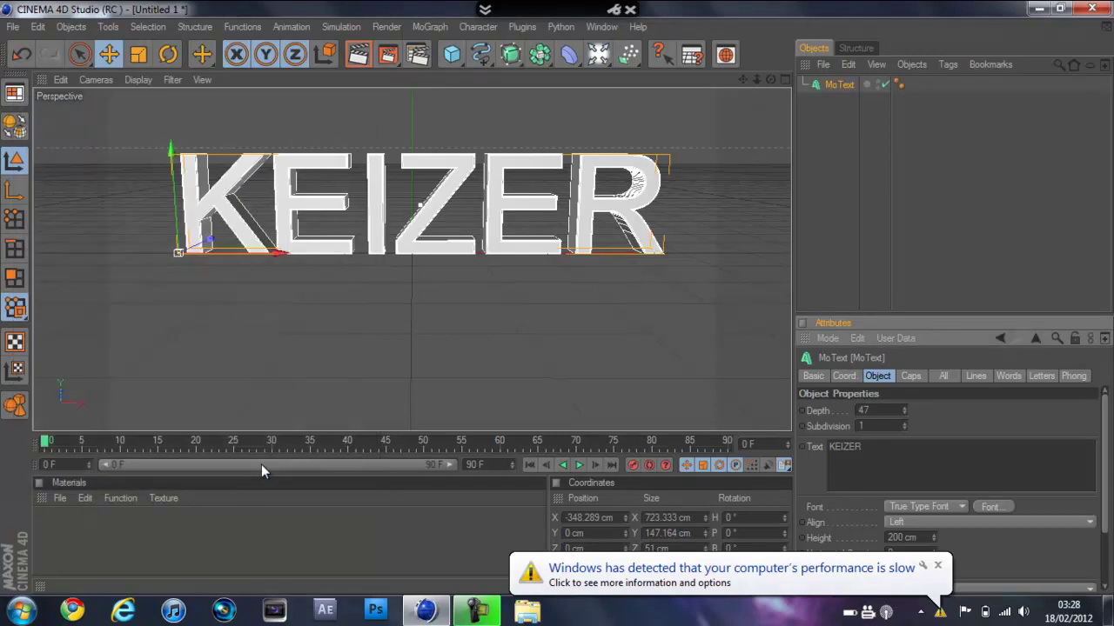
{"action": "left_click_drag", "start_coordinate": [279, 253], "coordinate": [262, 253]}
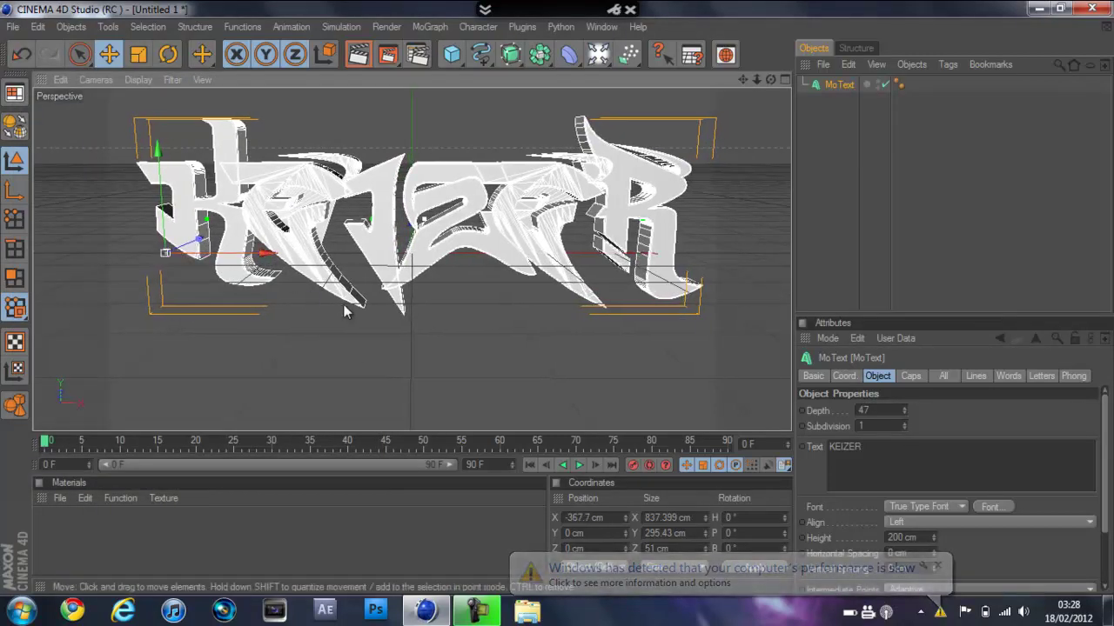
- Convert the MoText object into editable geometry with separate letter objects
{"action": "left_click", "coordinate": [875, 125]}
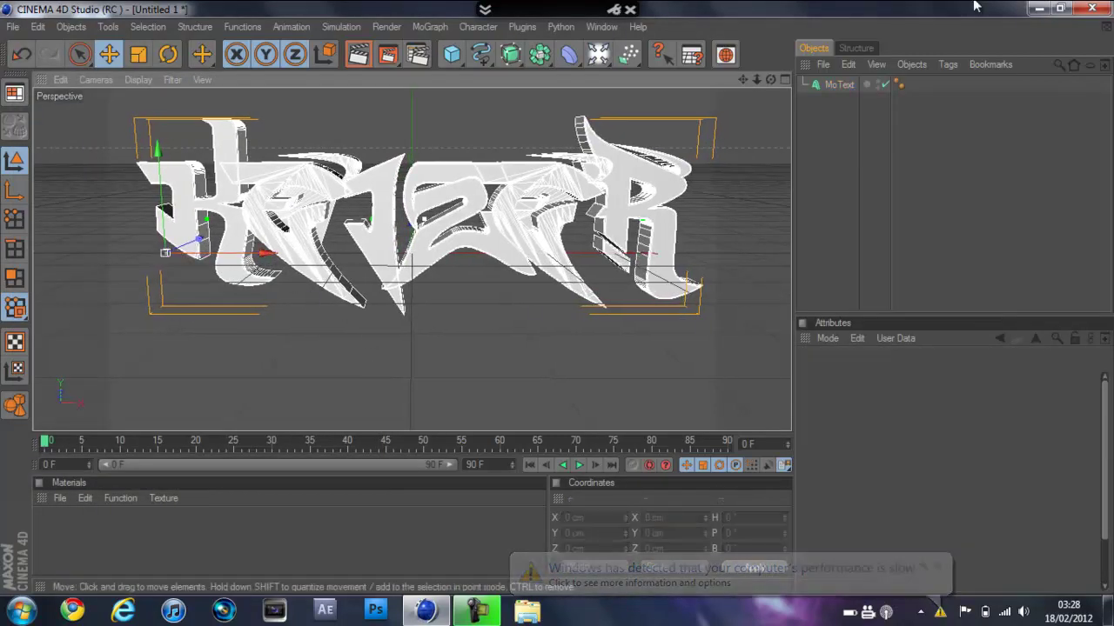
{"action": "left_click", "coordinate": [834, 87]}
{"action": "key", "text": "c"}
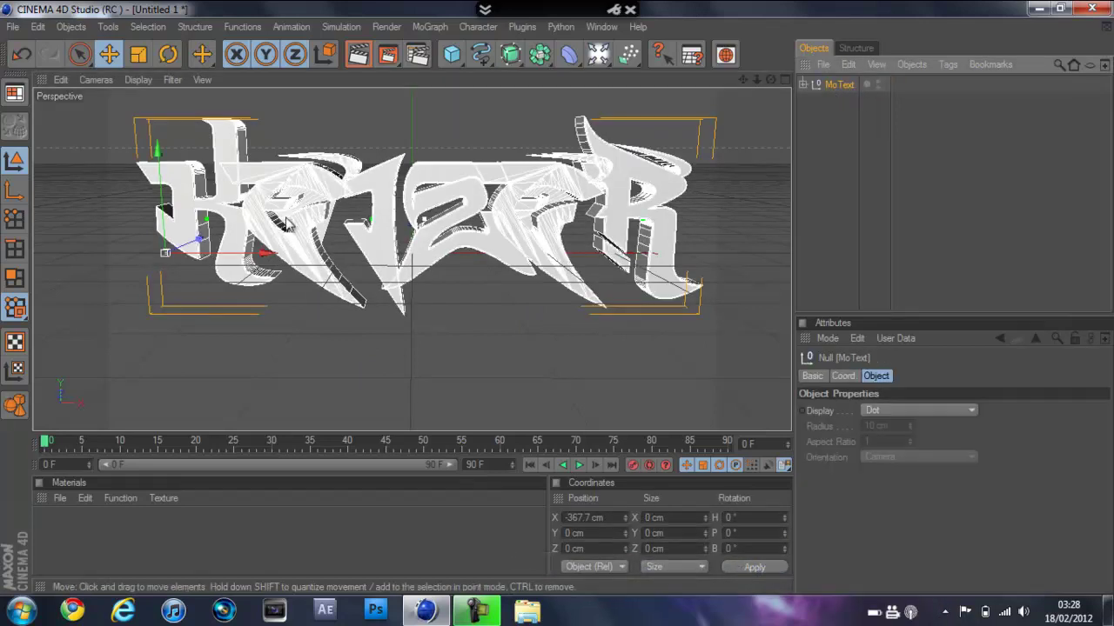
- Slide the first E to about X 100.9 cm and the I to about X 211.5 cm so the letters overlap
{"action": "left_click", "coordinate": [311, 271]}
{"action": "left_click_drag", "start_coordinate": [316, 253], "coordinate": [300, 253]}
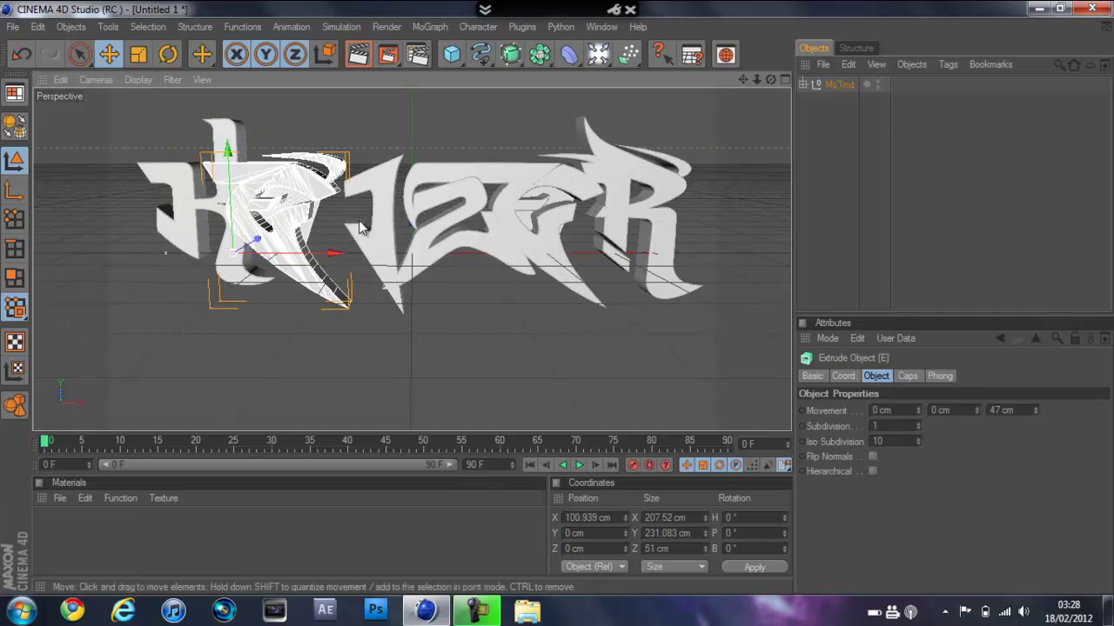
{"action": "left_click", "coordinate": [366, 229]}
{"action": "left_click_drag", "start_coordinate": [395, 253], "coordinate": [379, 254]}
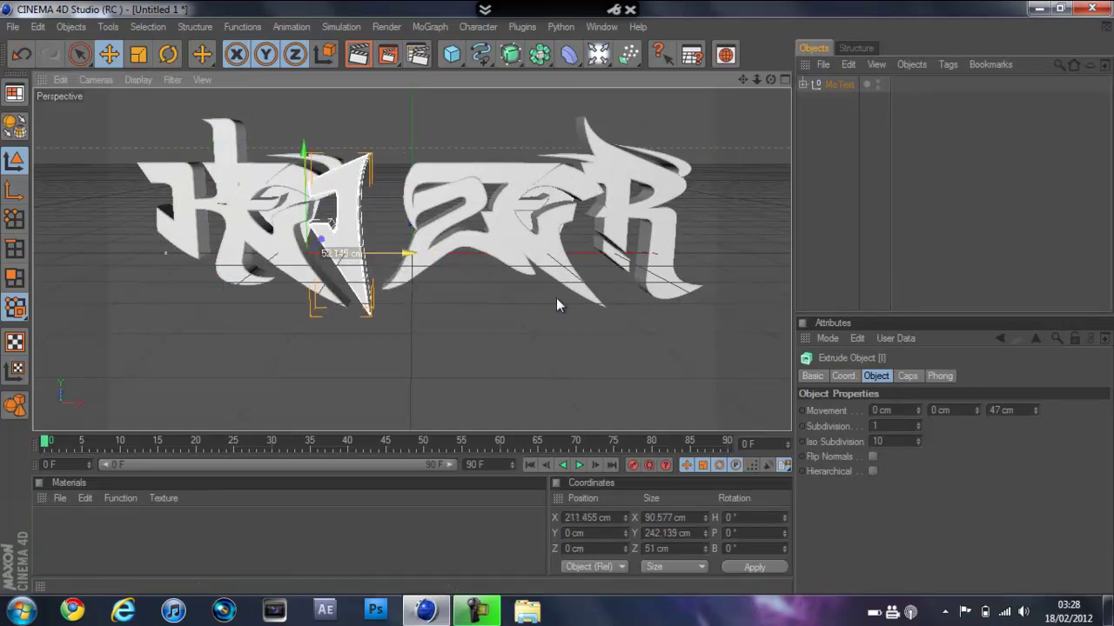
- Slide the Z left against the I, and move the second E to about X 422.9 cm beside it
{"action": "left_click", "coordinate": [436, 236]}
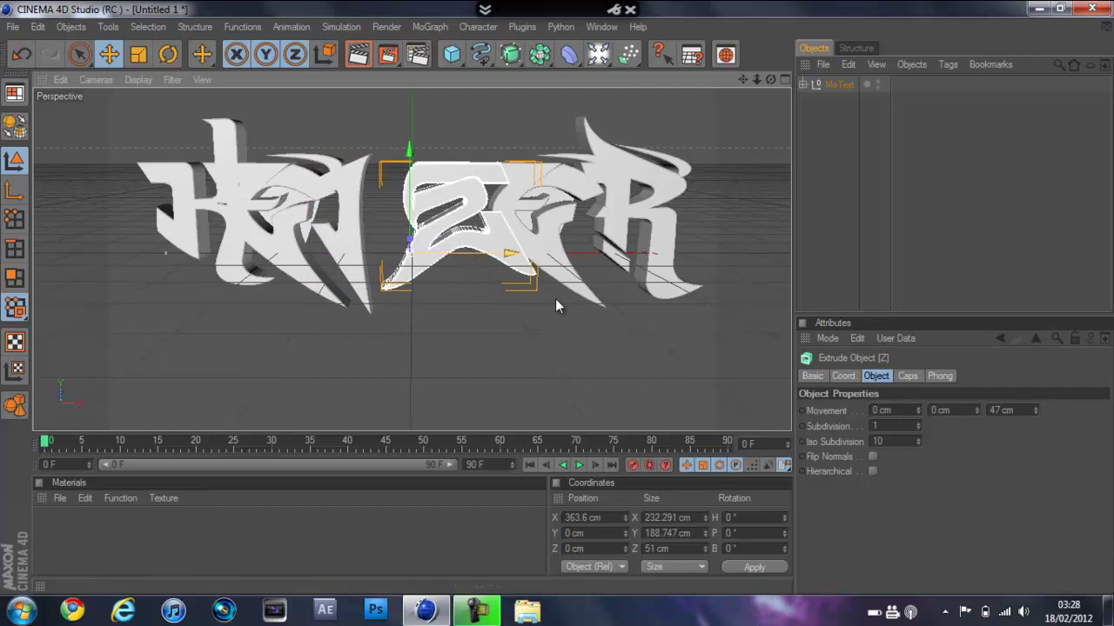
{"action": "left_click_drag", "start_coordinate": [467, 252], "coordinate": [405, 253]}
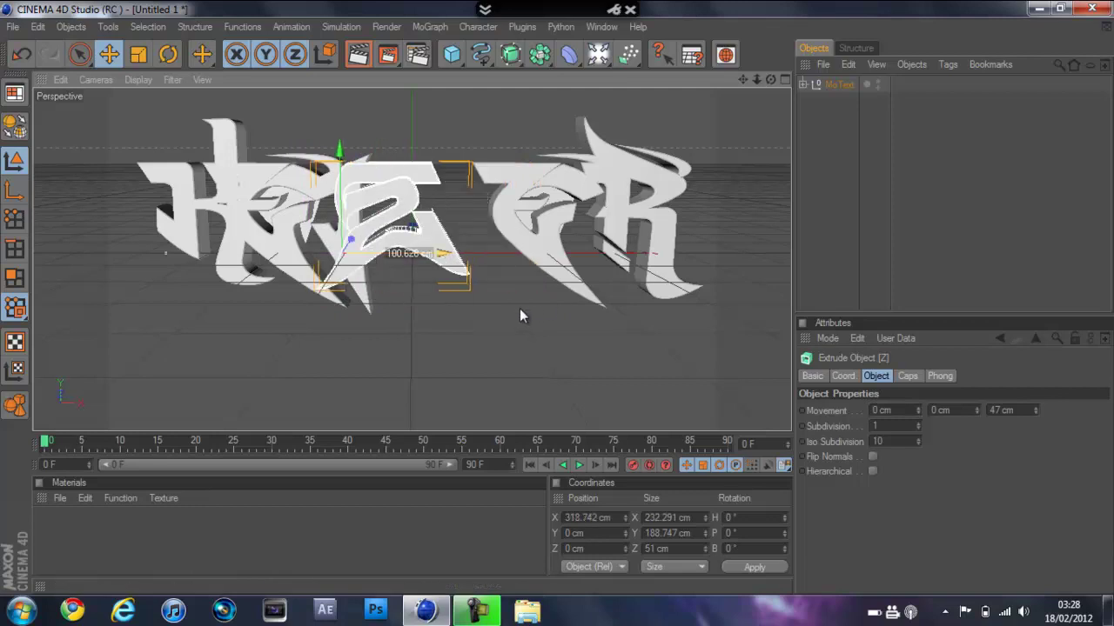
{"action": "left_click", "coordinate": [546, 217]}
{"action": "left_click_drag", "start_coordinate": [591, 255], "coordinate": [570, 255]}
{"action": "left_click_drag", "start_coordinate": [557, 304], "coordinate": [531, 304]}
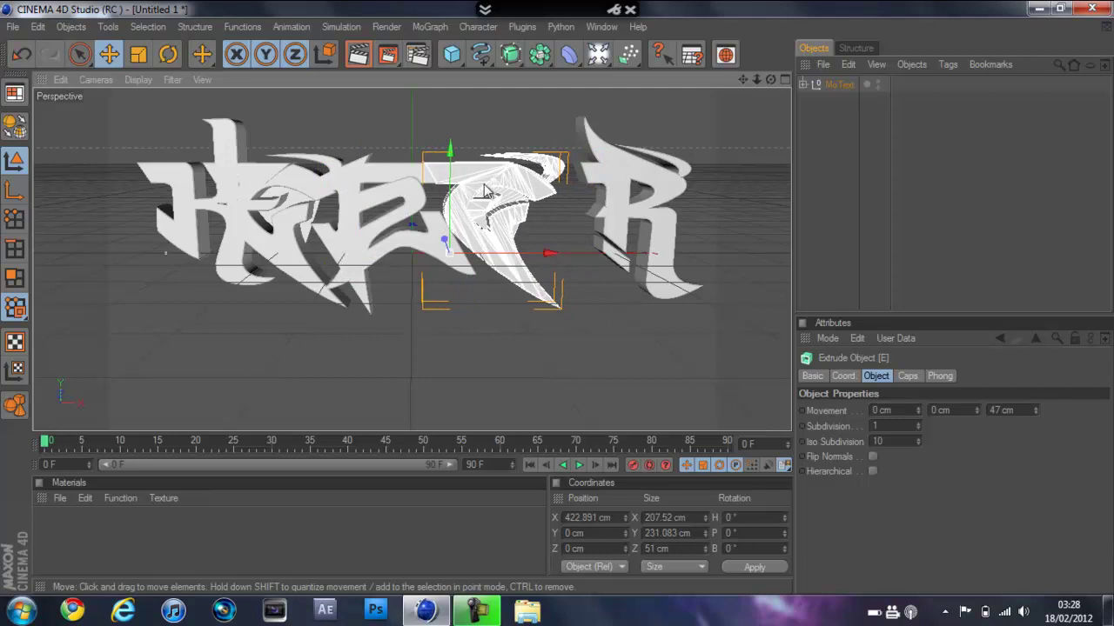
- Move the R left to about X 512.8 cm and Y -1.2 cm so it overlaps the second E
{"action": "left_click", "coordinate": [614, 195]}
{"action": "left_click_drag", "start_coordinate": [655, 252], "coordinate": [556, 204]}
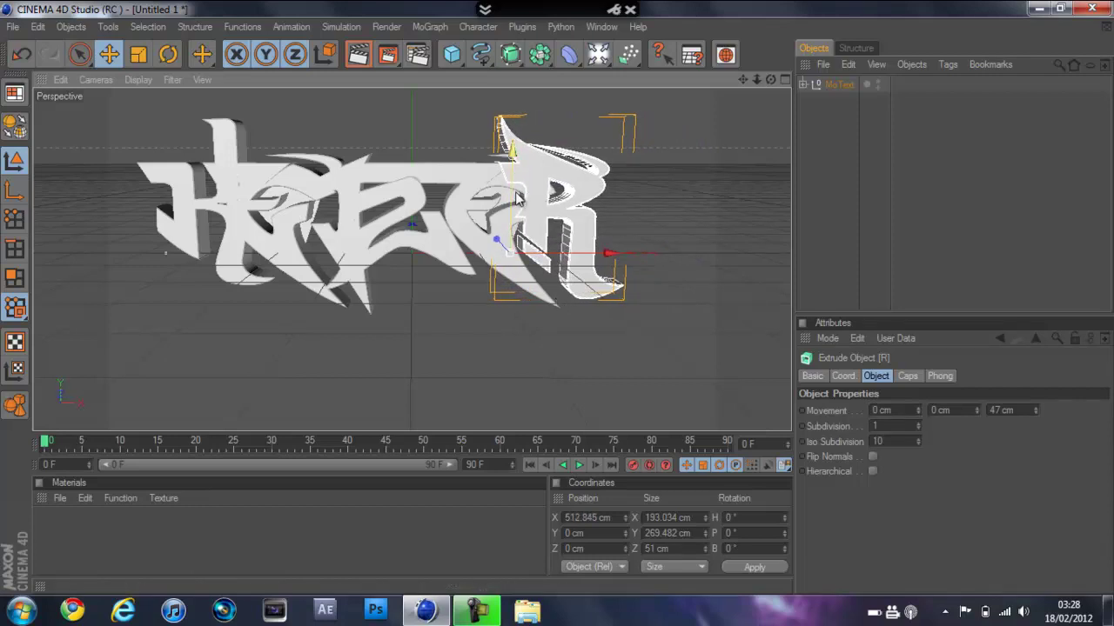
{"action": "left_click_drag", "start_coordinate": [558, 298], "coordinate": [558, 299]}
{"action": "left_click_drag", "start_coordinate": [421, 125], "coordinate": [558, 298]}
{"action": "left_click_drag", "start_coordinate": [507, 165], "coordinate": [594, 162]}
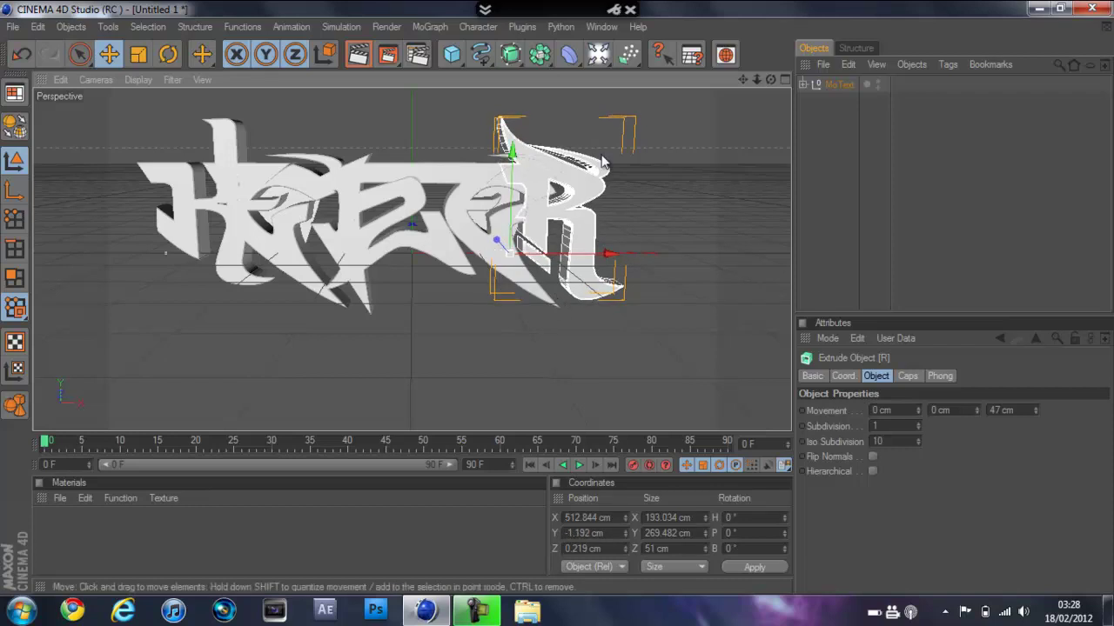
- Lower the K slightly along its vertical axis to fit with the neighbouring letters
{"action": "left_click", "coordinate": [676, 218]}
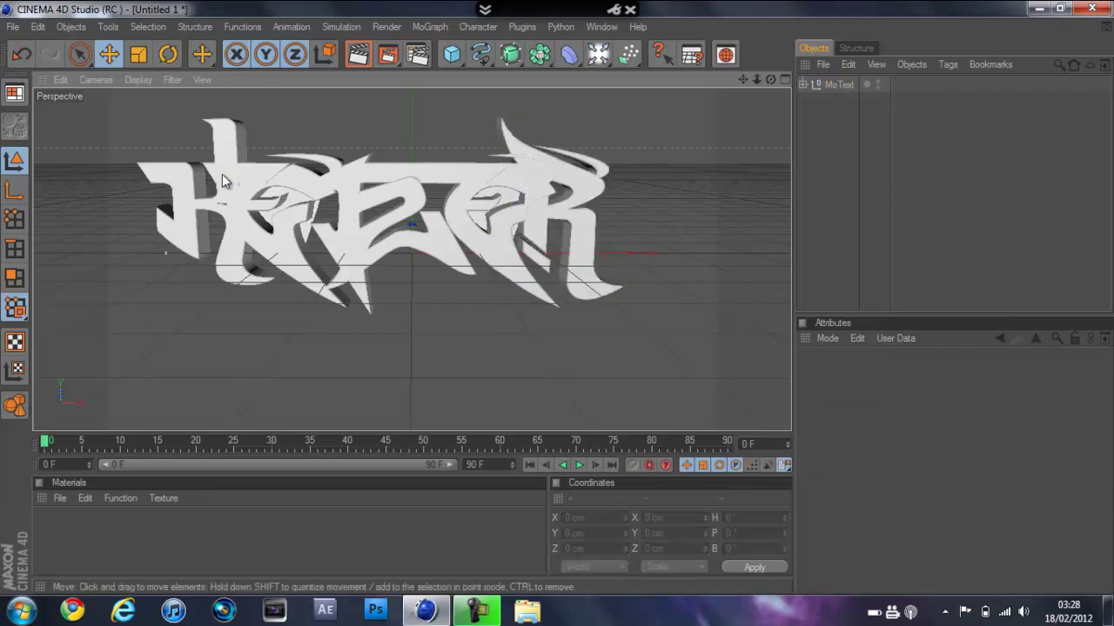
{"action": "left_click", "coordinate": [232, 129]}
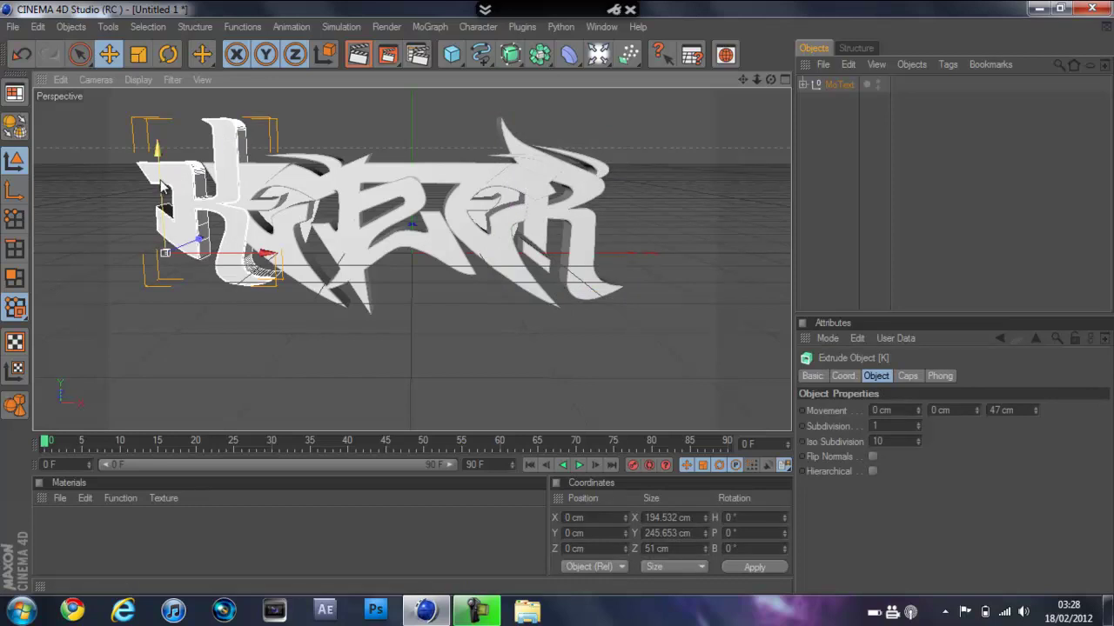
{"action": "left_click_drag", "start_coordinate": [161, 185], "coordinate": [562, 300]}
{"action": "left_click", "coordinate": [129, 194]}
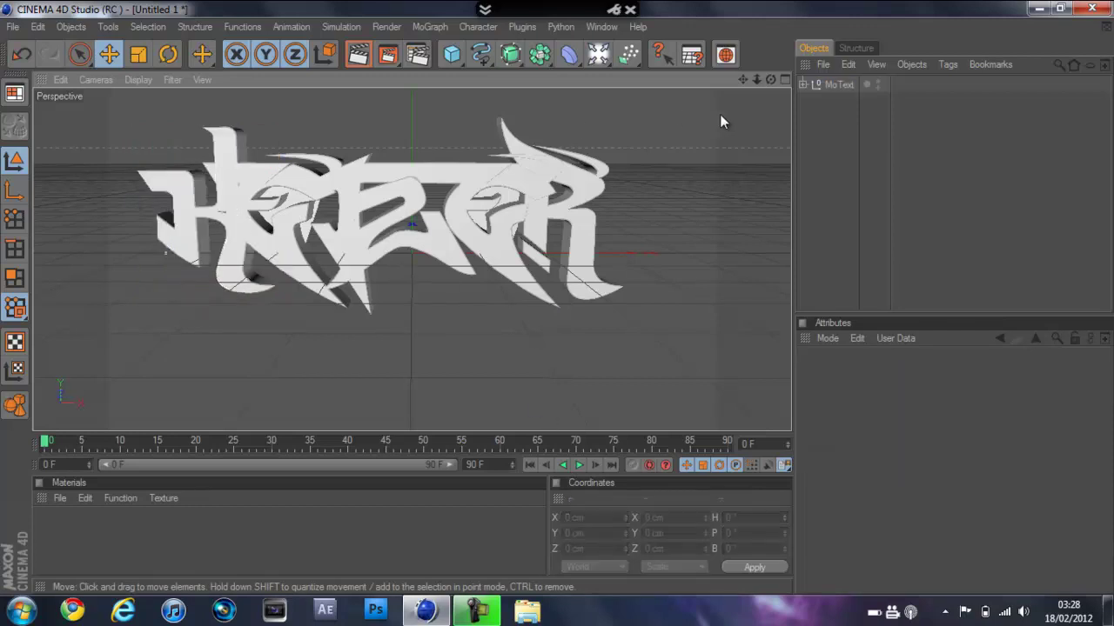
- Duplicate the whole MoText letter group in place
{"action": "left_click_drag", "start_coordinate": [768, 82], "coordinate": [554, 297]}
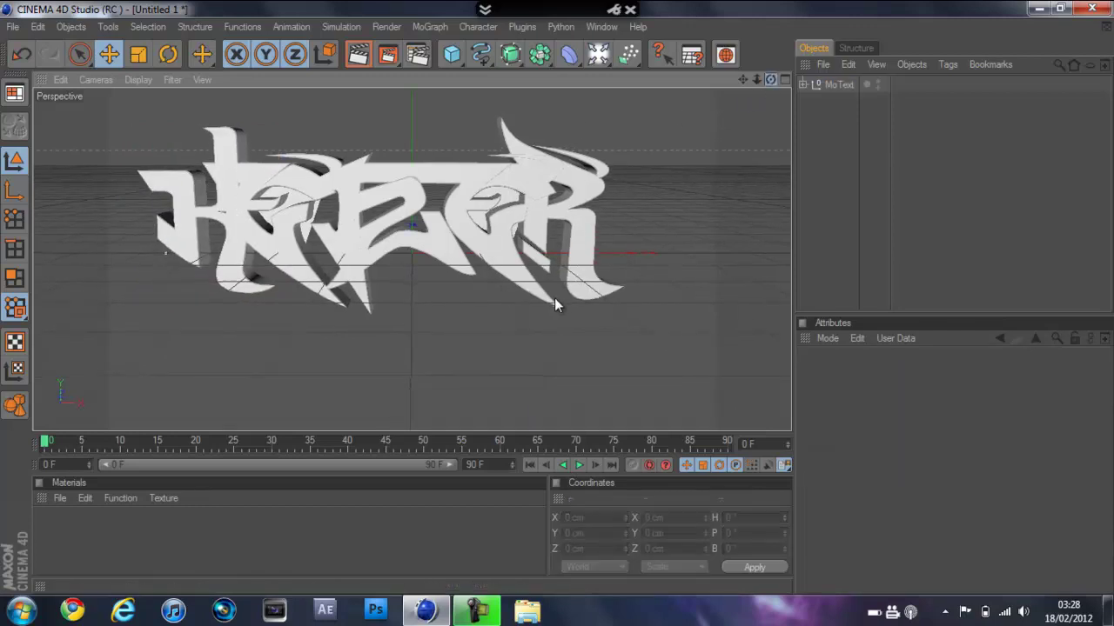
{"action": "left_click_drag", "start_coordinate": [743, 81], "coordinate": [558, 297]}
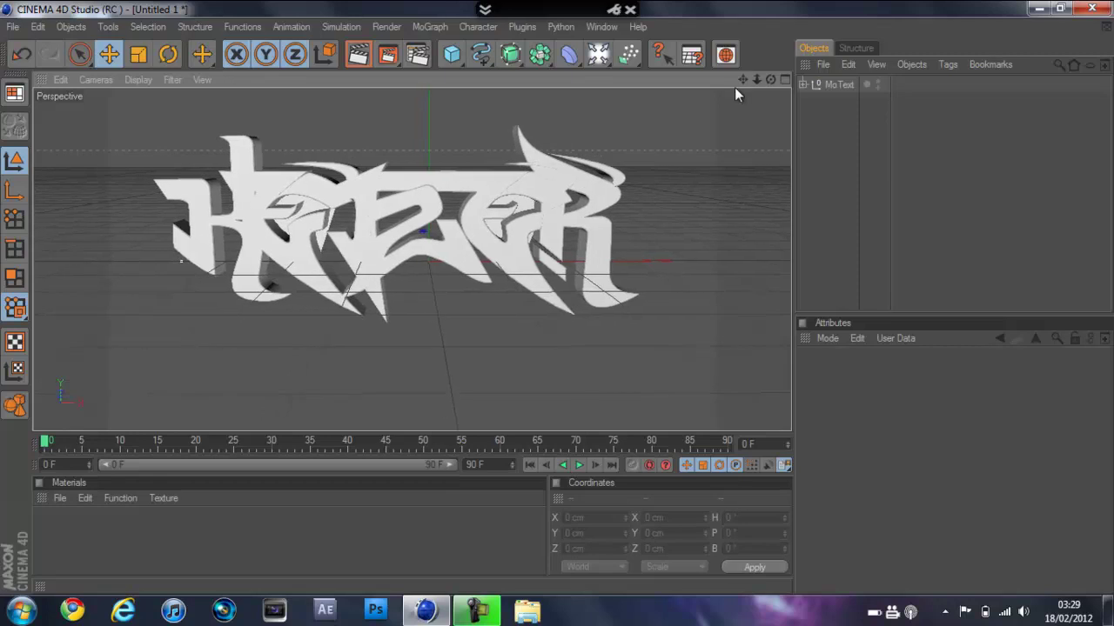
{"action": "left_click", "coordinate": [823, 87]}
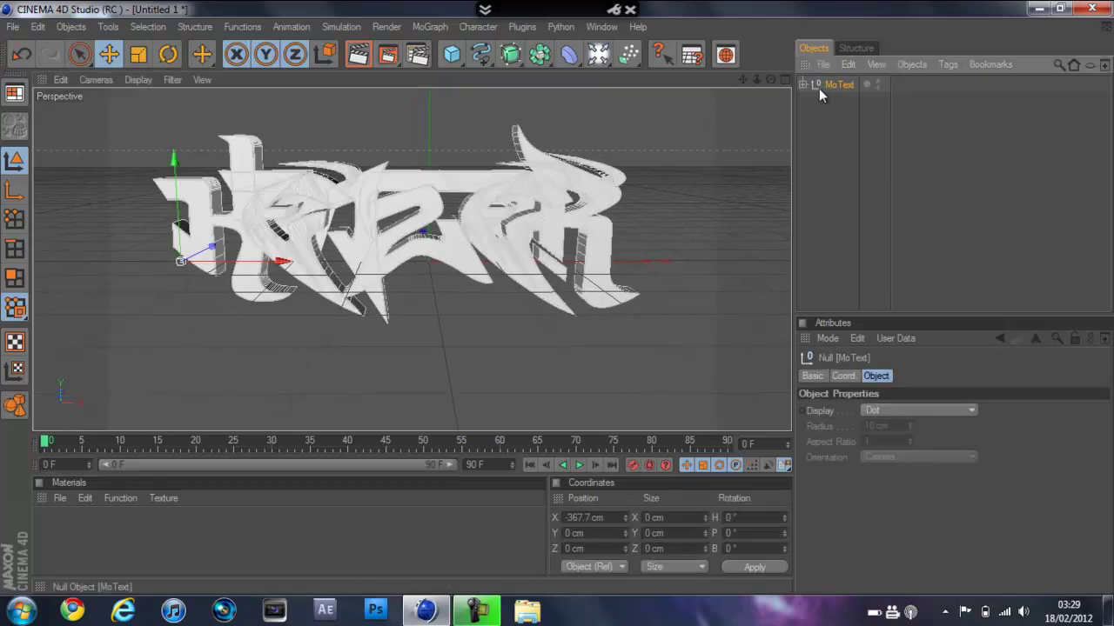
{"action": "key", "text": "ctrl+c"}
{"action": "key", "text": "ctrl+v"}
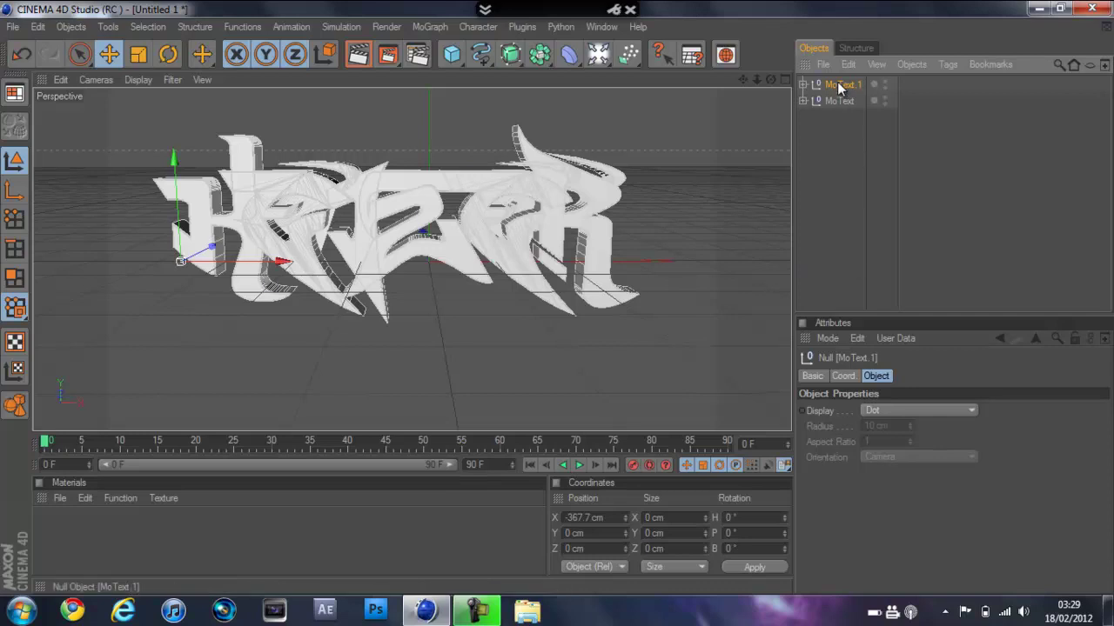
- Scale the duplicated text group to 1.2 in both X and Y
{"action": "left_click", "coordinate": [842, 376]}
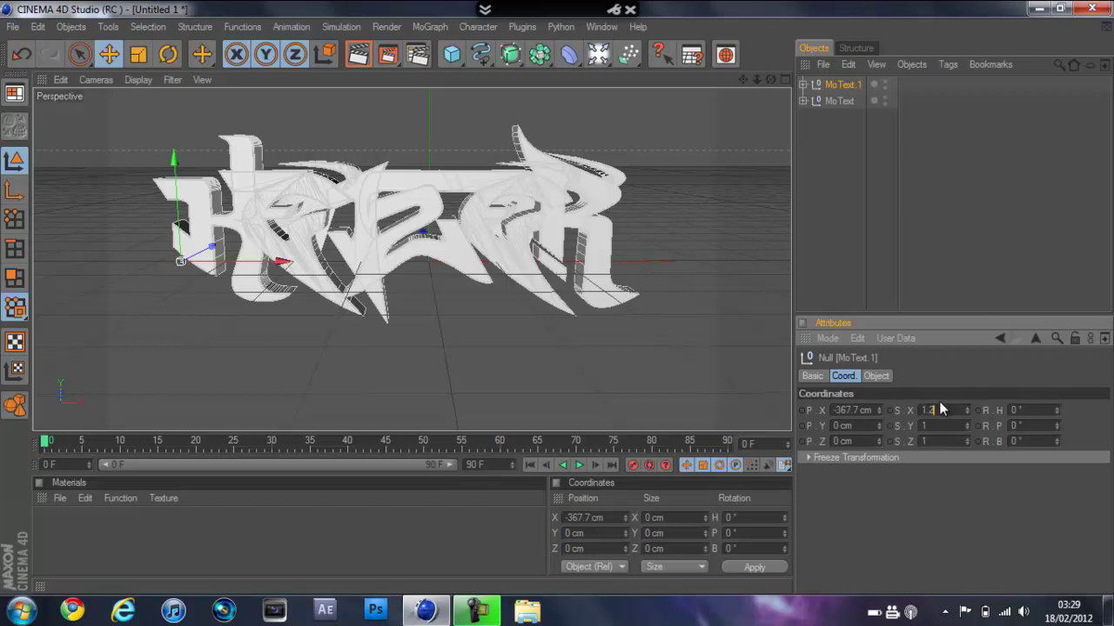
{"action": "key", "text": "Return"}
{"action": "left_click", "coordinate": [931, 429]}
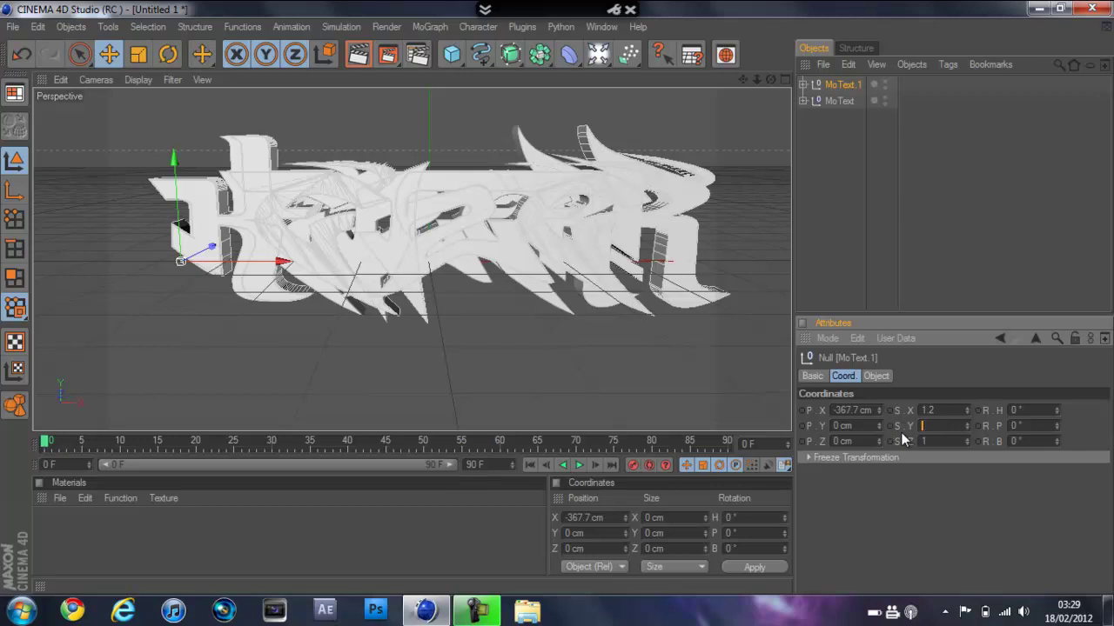
{"action": "key", "text": "Return"}
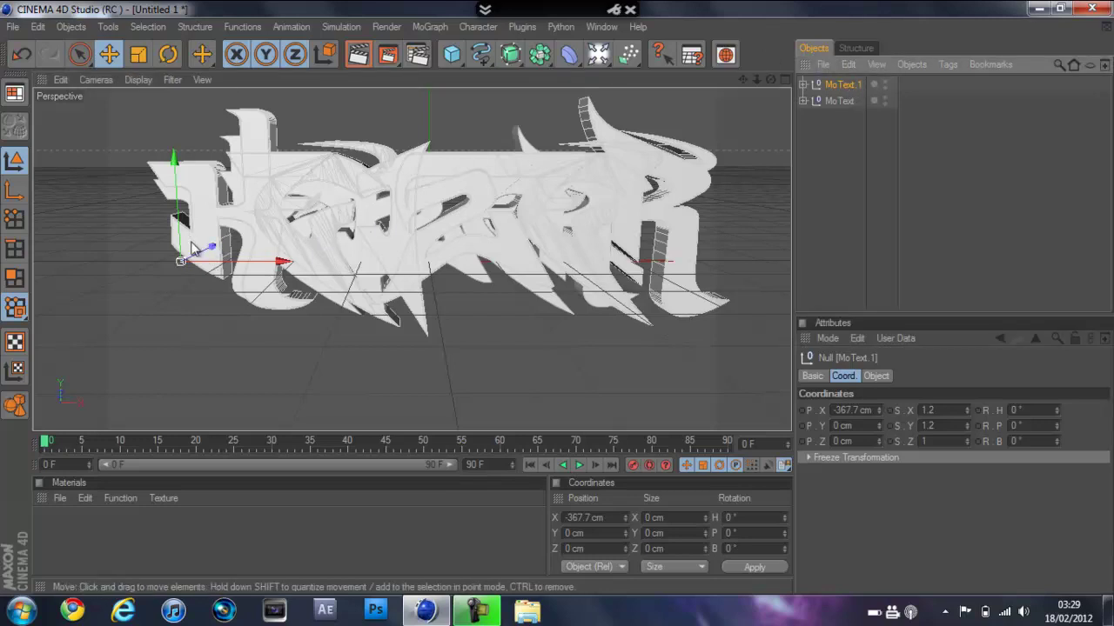
- Move the enlarged copy behind the original text, to about X -403.7 cm and Z 22.9 cm, and slightly down
{"action": "left_click_drag", "start_coordinate": [212, 247], "coordinate": [556, 300]}
{"action": "left_click_drag", "start_coordinate": [266, 261], "coordinate": [557, 297]}
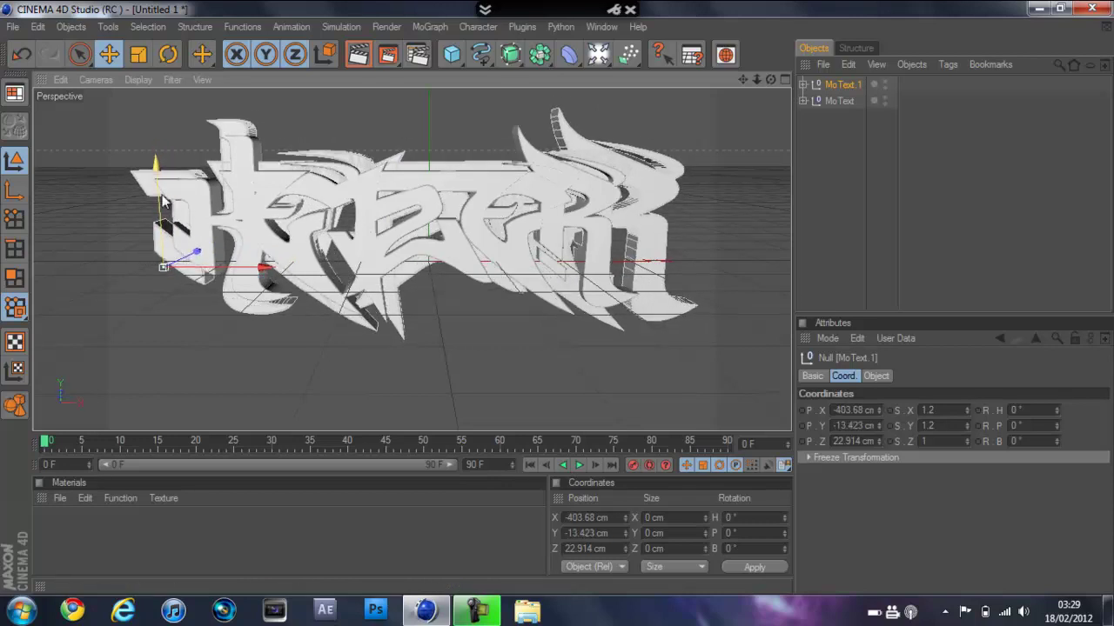
{"action": "left_click_drag", "start_coordinate": [162, 199], "coordinate": [559, 305]}
{"action": "left_click", "coordinate": [255, 376]}
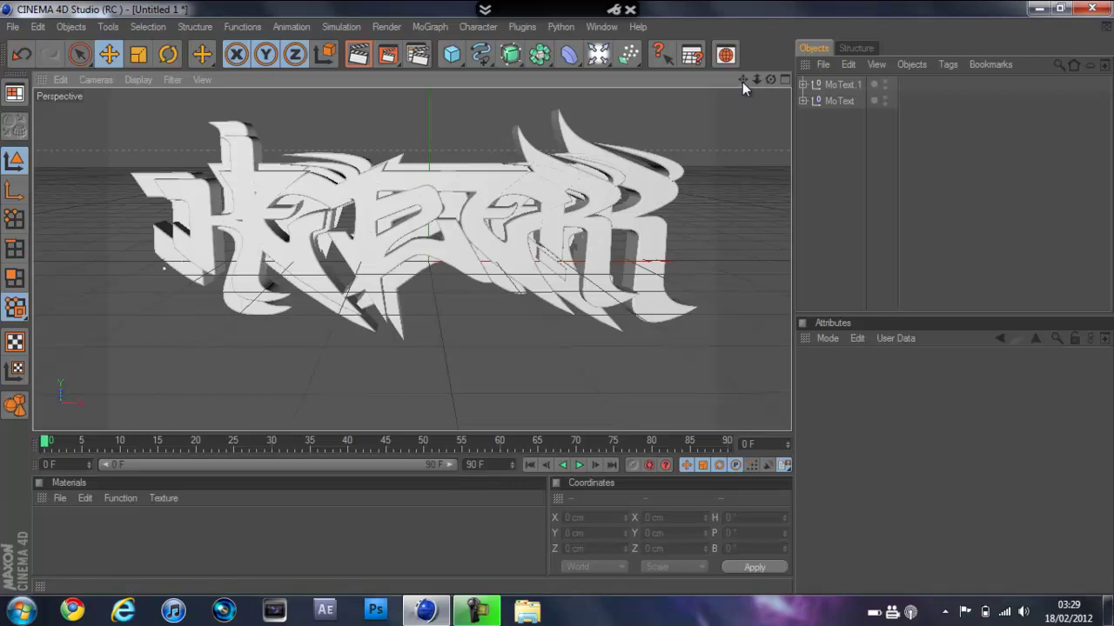
- Add a torus with a ring radius of 127 cm and a pipe radius of 4 cm
{"action": "left_click", "coordinate": [452, 54]}
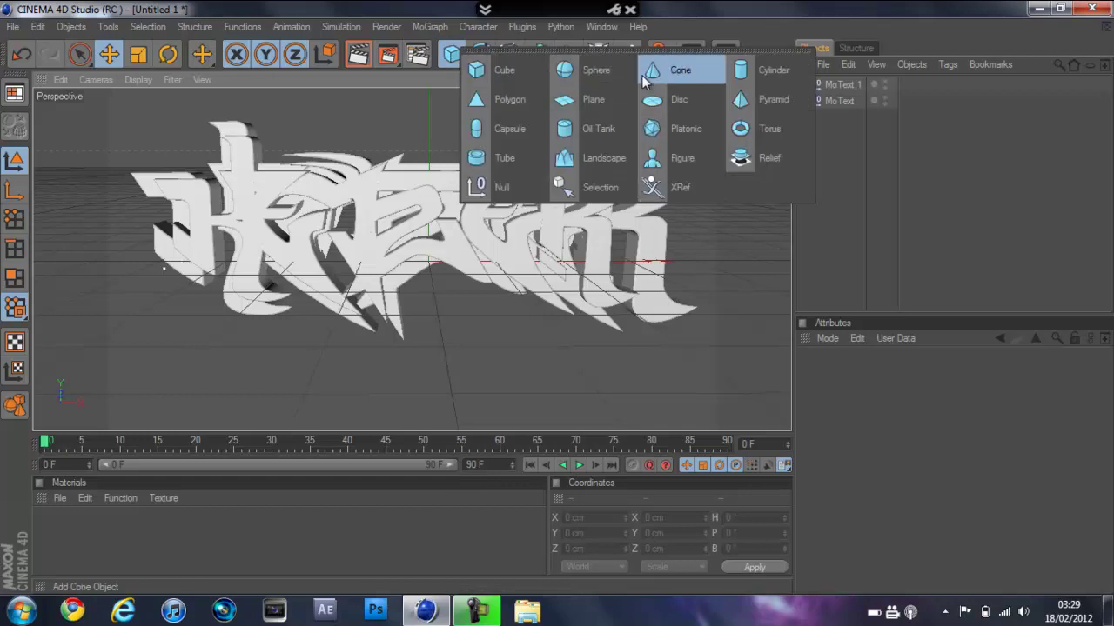
{"action": "left_click", "coordinate": [762, 130]}
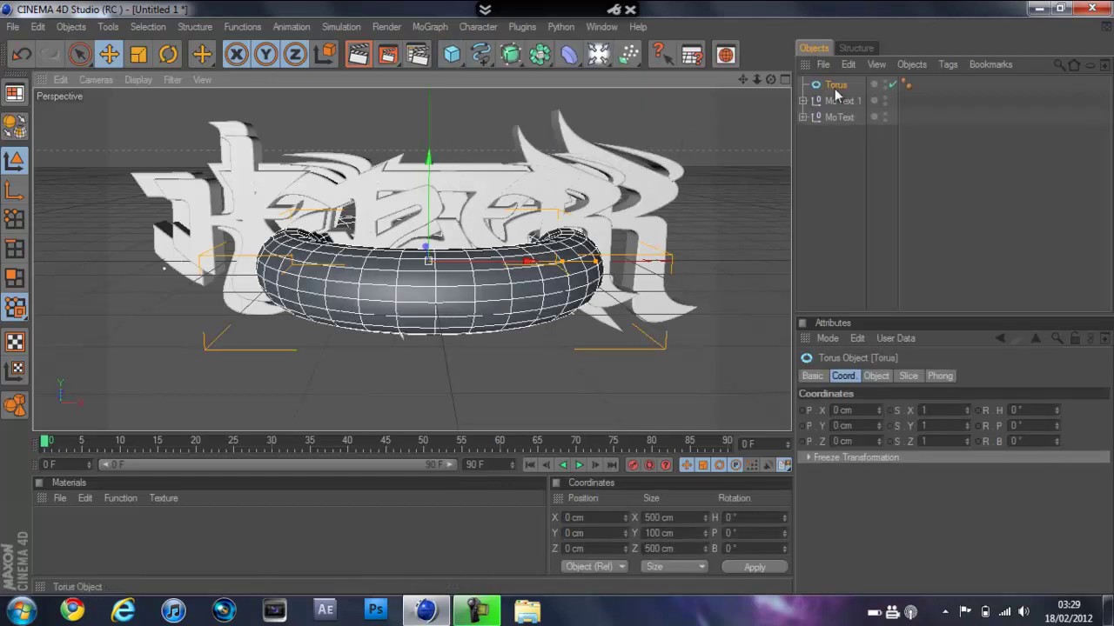
{"action": "left_click", "coordinate": [876, 376]}
{"action": "left_click_drag", "start_coordinate": [920, 409], "coordinate": [918, 437]}
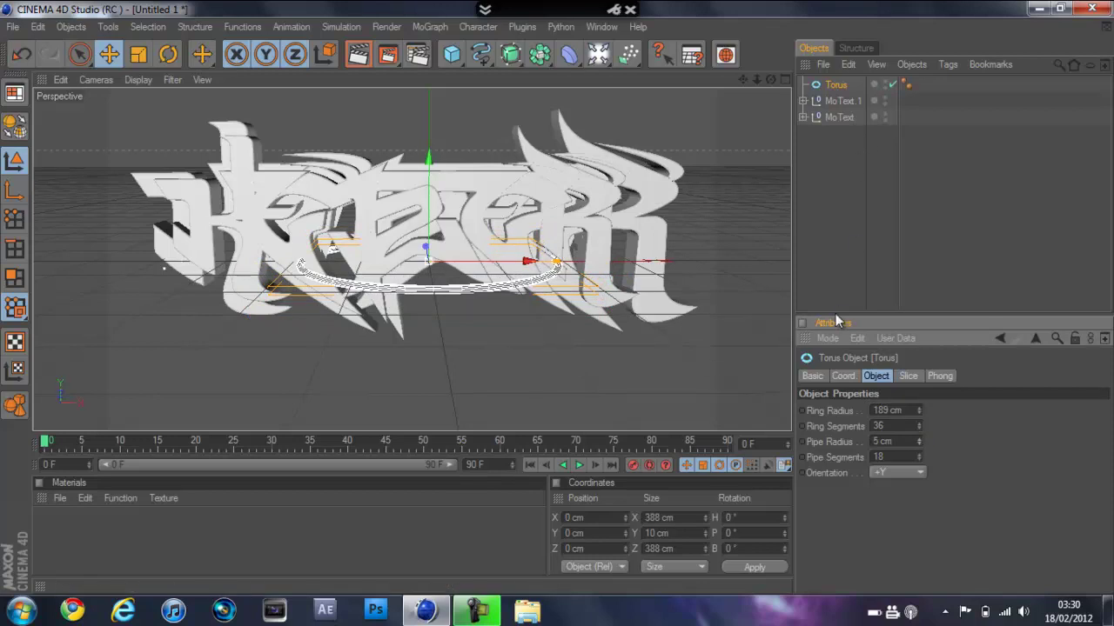
{"action": "left_click", "coordinate": [919, 446]}
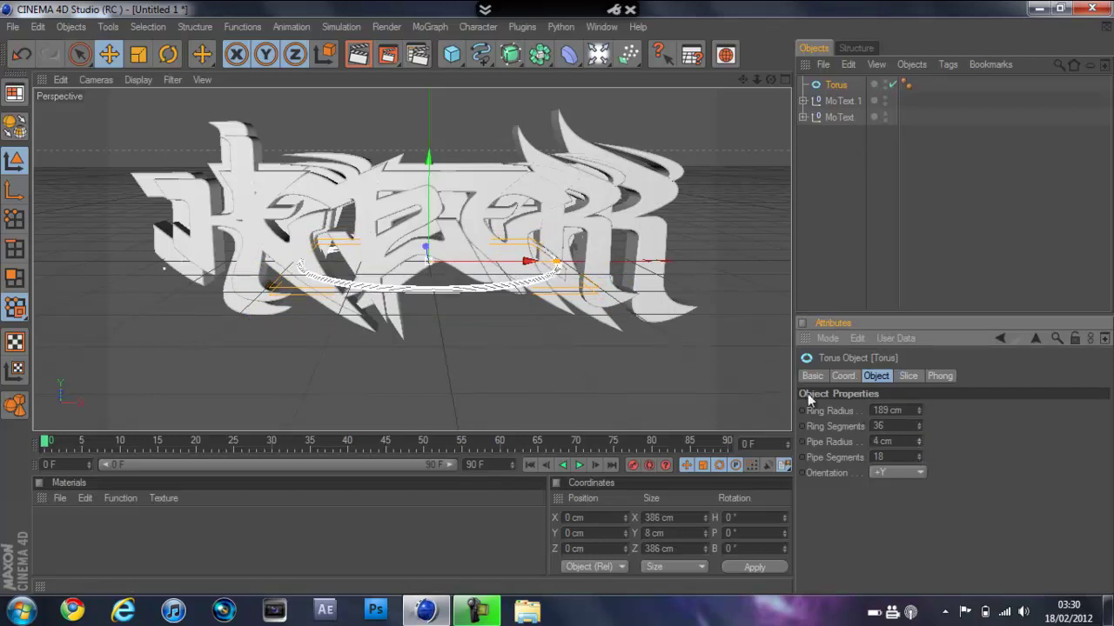
{"action": "mouse_move", "coordinate": [918, 415]}
{"action": "left_mouse_down"}
{"action": "mouse_move", "coordinate": [923, 426]}
{"action": "mouse_move", "coordinate": [917, 409]}
{"action": "left_mouse_up"}
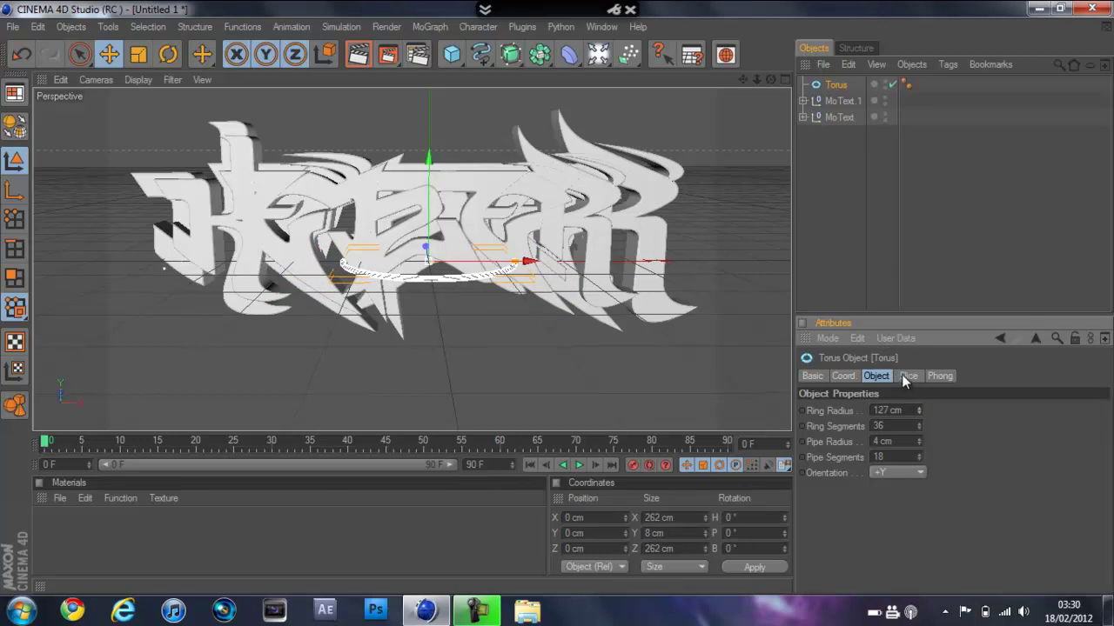
- Enable slicing on the torus, from 205° to 139°
{"action": "left_click", "coordinate": [905, 376]}
{"action": "left_click", "coordinate": [866, 413]}
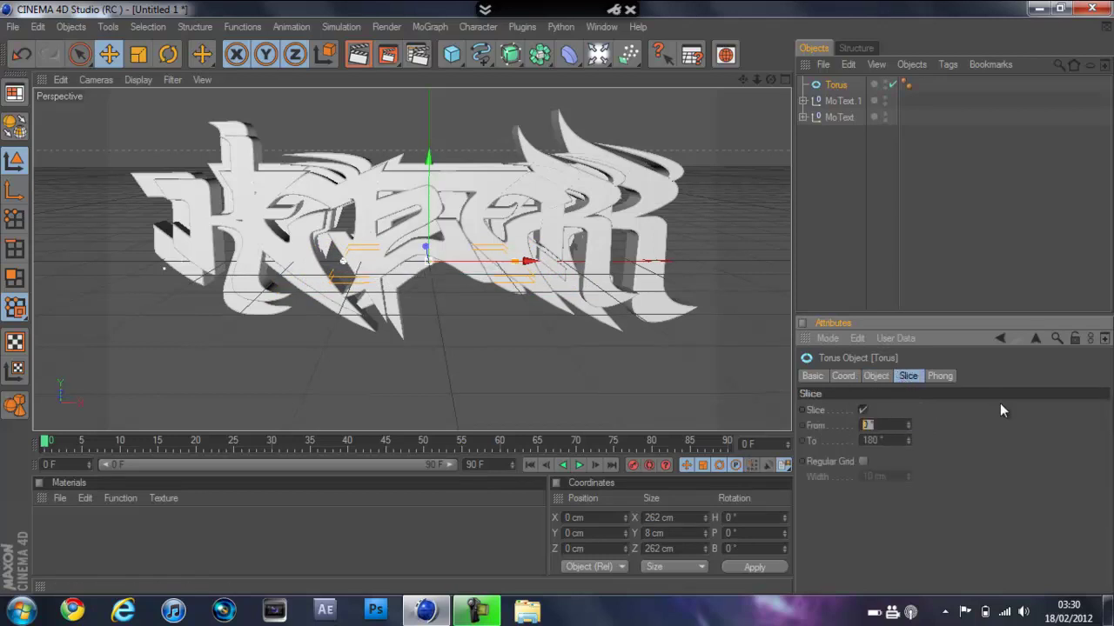
{"action": "left_click_drag", "start_coordinate": [907, 427], "coordinate": [906, 405]}
{"action": "left_click_drag", "start_coordinate": [910, 438], "coordinate": [907, 460]}
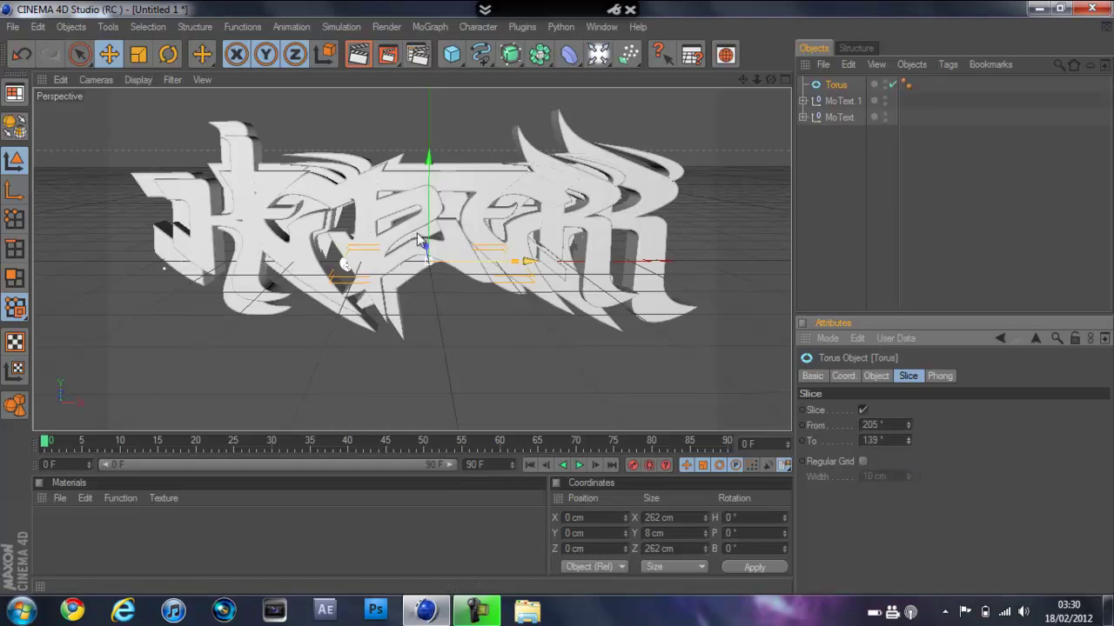
- Rotate the sliced torus about its vertical axis to a heading of about 115°
{"action": "left_click", "coordinate": [164, 55]}
{"action": "left_click_drag", "start_coordinate": [411, 283], "coordinate": [700, 266]}
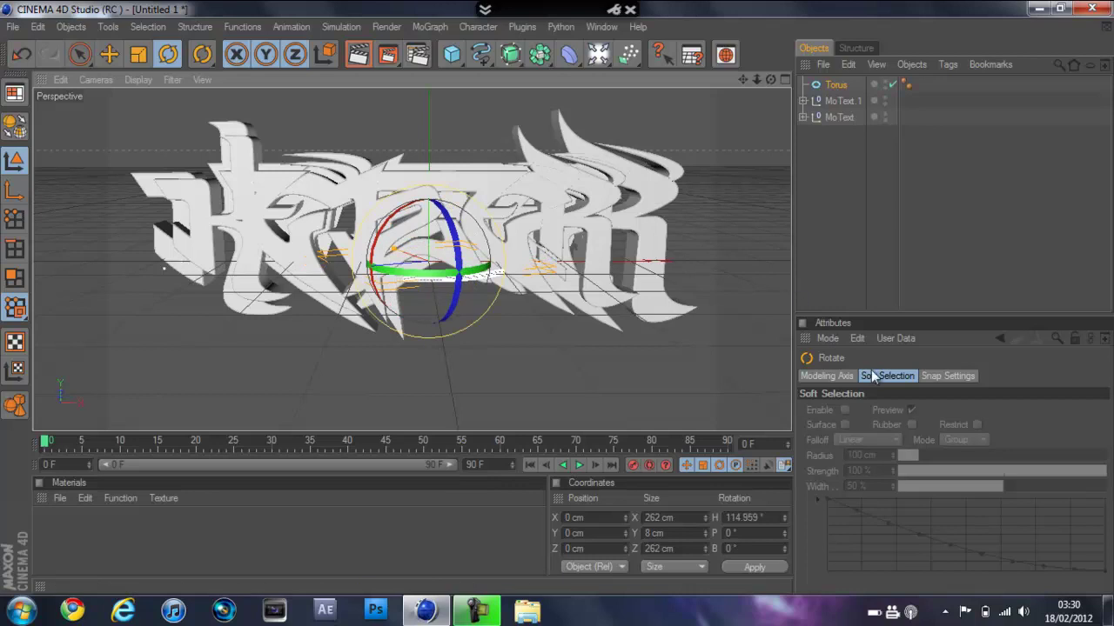
- Set the torus slice to run from 244° to 120°
{"action": "left_click", "coordinate": [835, 84]}
{"action": "left_click_drag", "start_coordinate": [910, 422], "coordinate": [912, 445]}
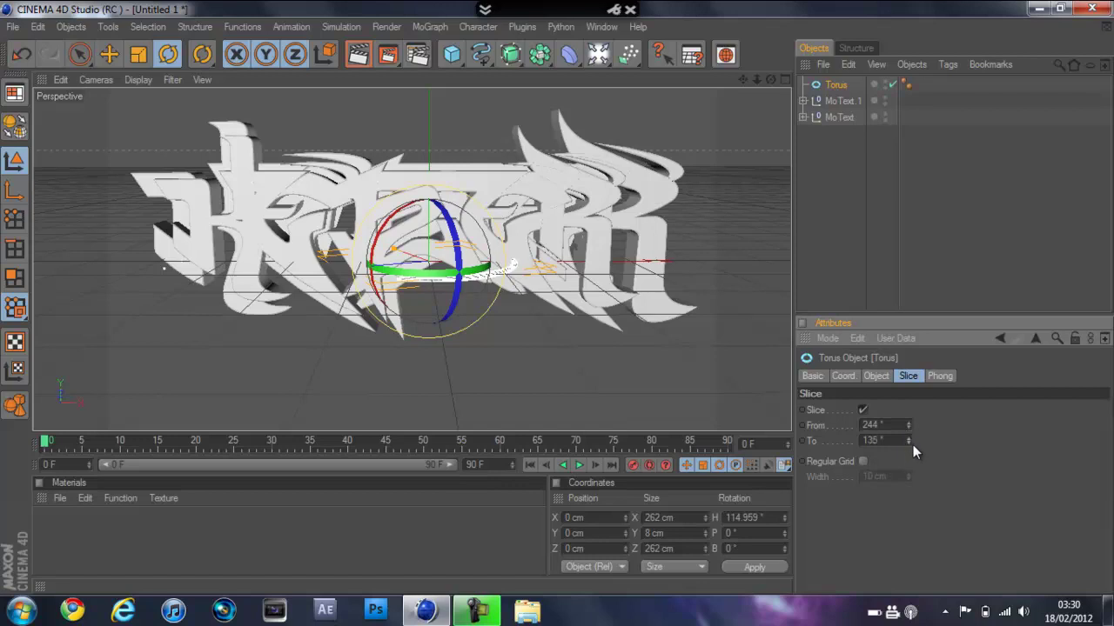
- Move the sliced torus in front of the lower part of the ER letters, to about X 162.3, Y -1.2 and Z 92.2 cm
{"action": "left_click", "coordinate": [109, 54]}
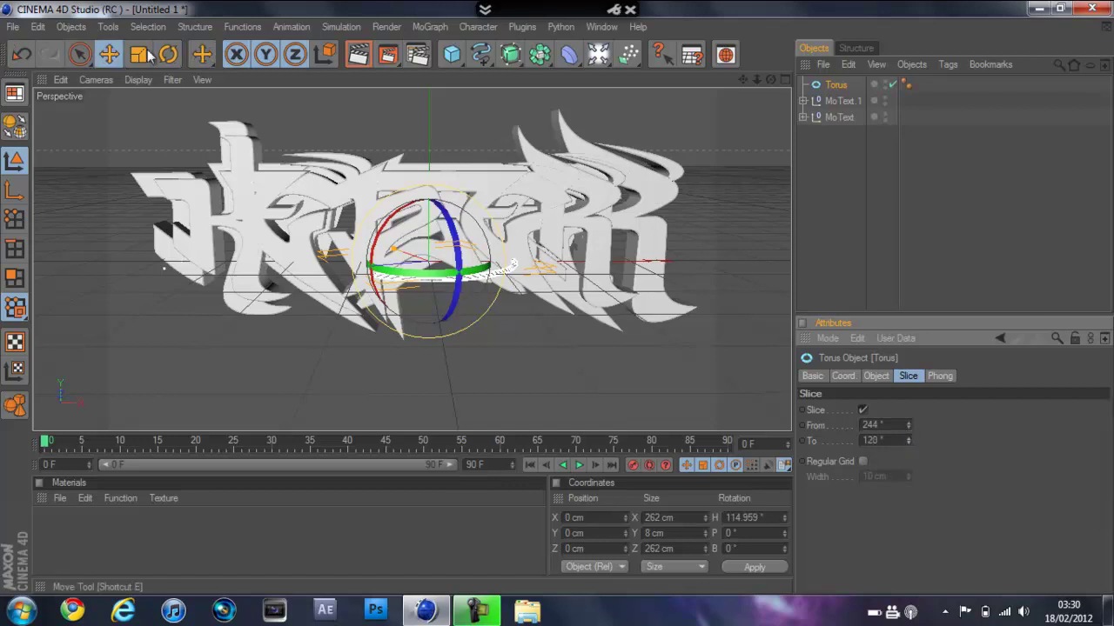
{"action": "left_click_drag", "start_coordinate": [770, 79], "coordinate": [475, 293]}
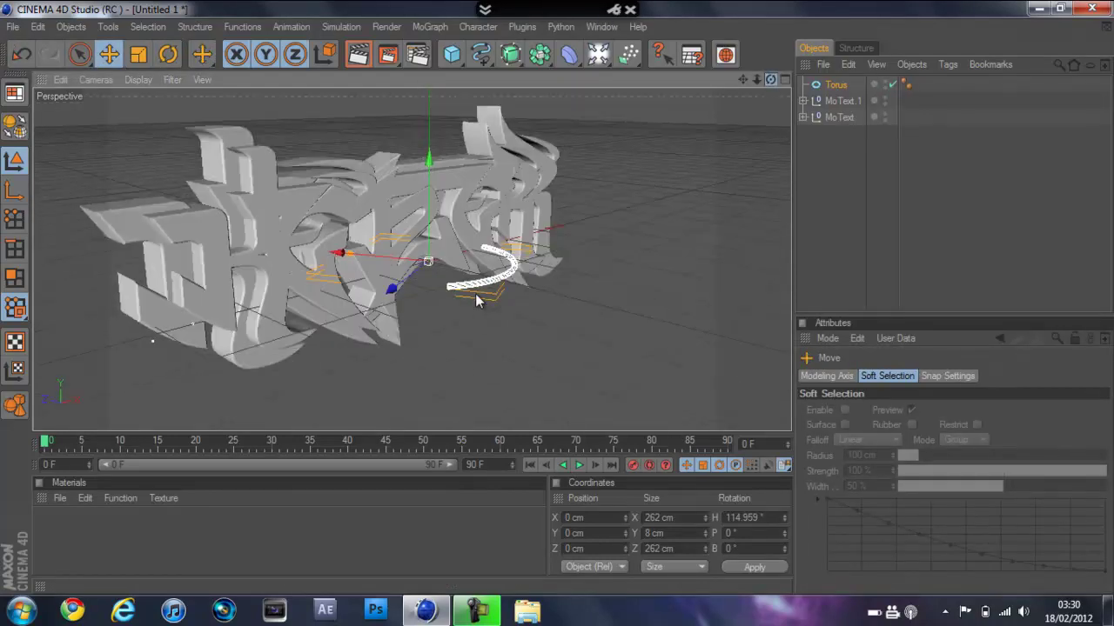
{"action": "left_click", "coordinate": [501, 271]}
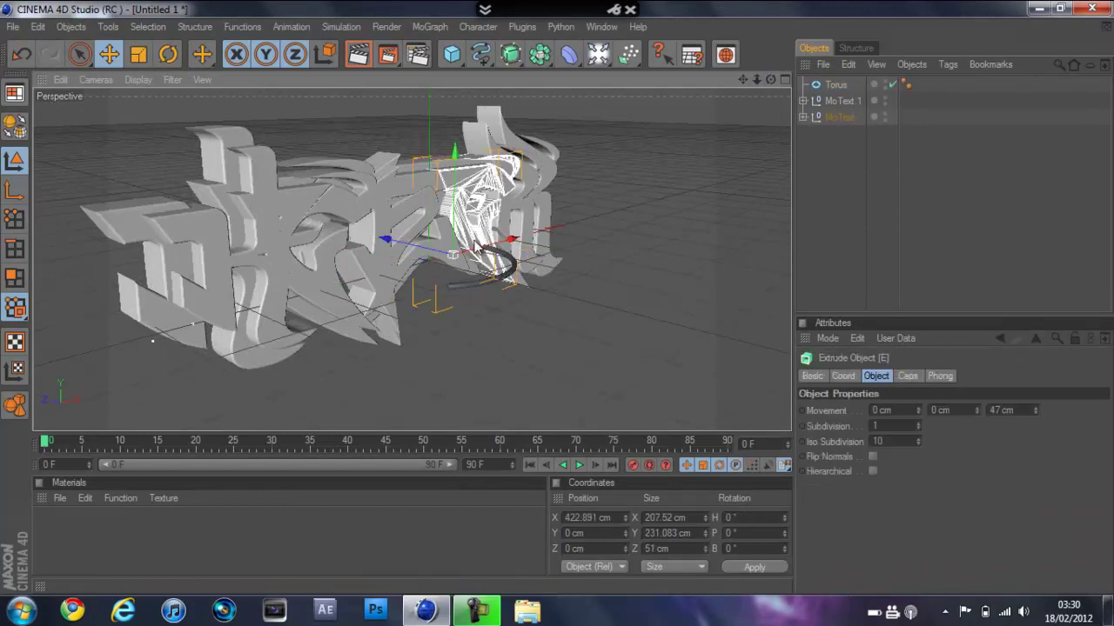
{"action": "left_click", "coordinate": [477, 290]}
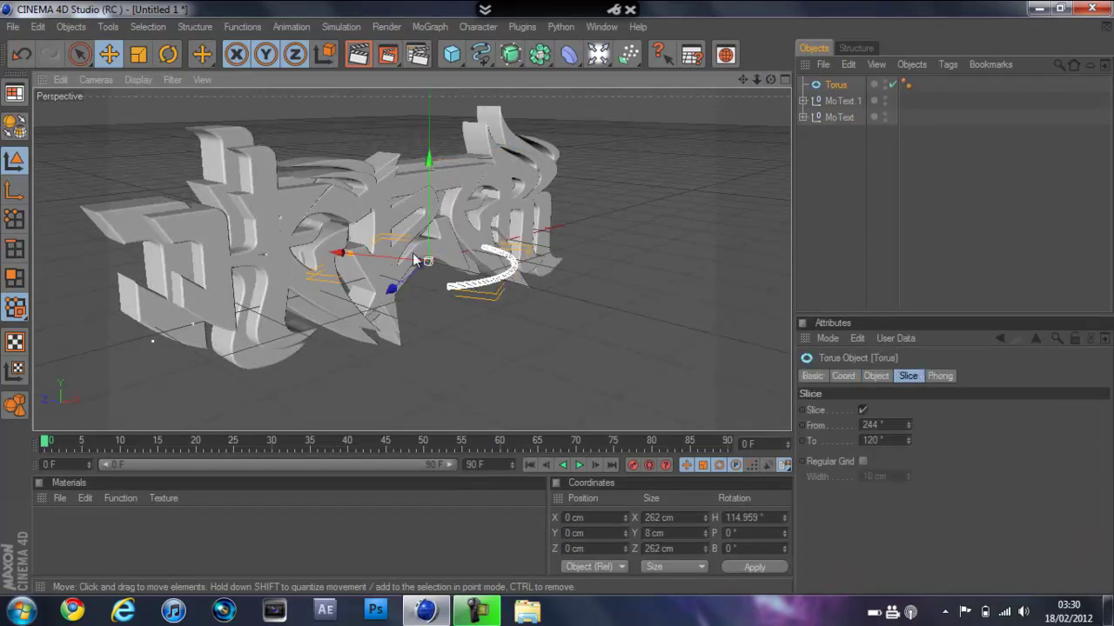
{"action": "left_click", "coordinate": [21, 54]}
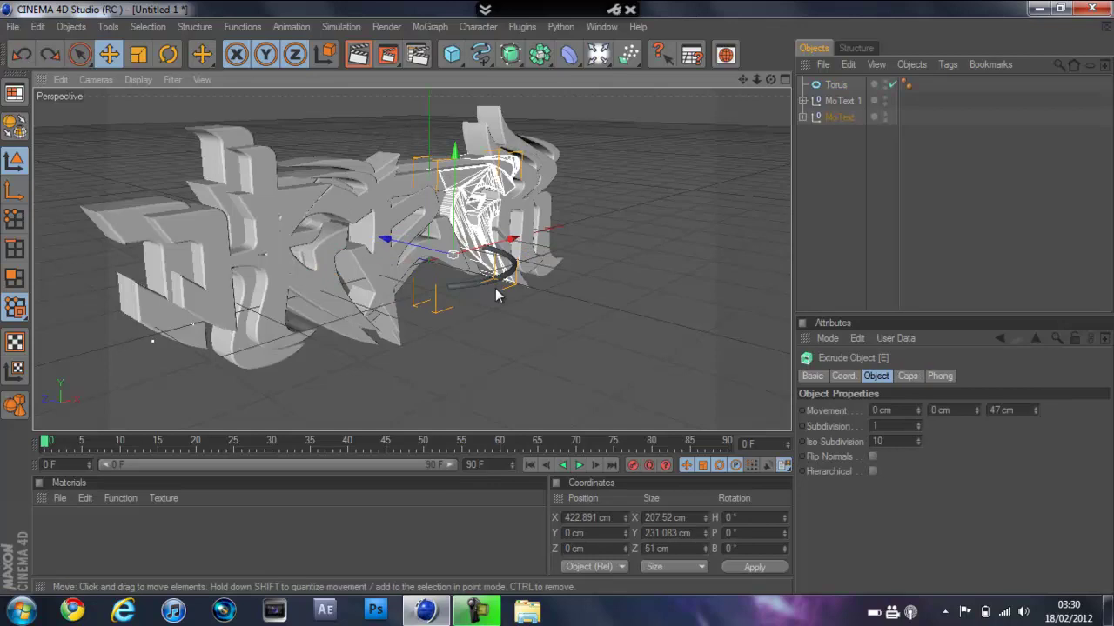
{"action": "left_click", "coordinate": [834, 85]}
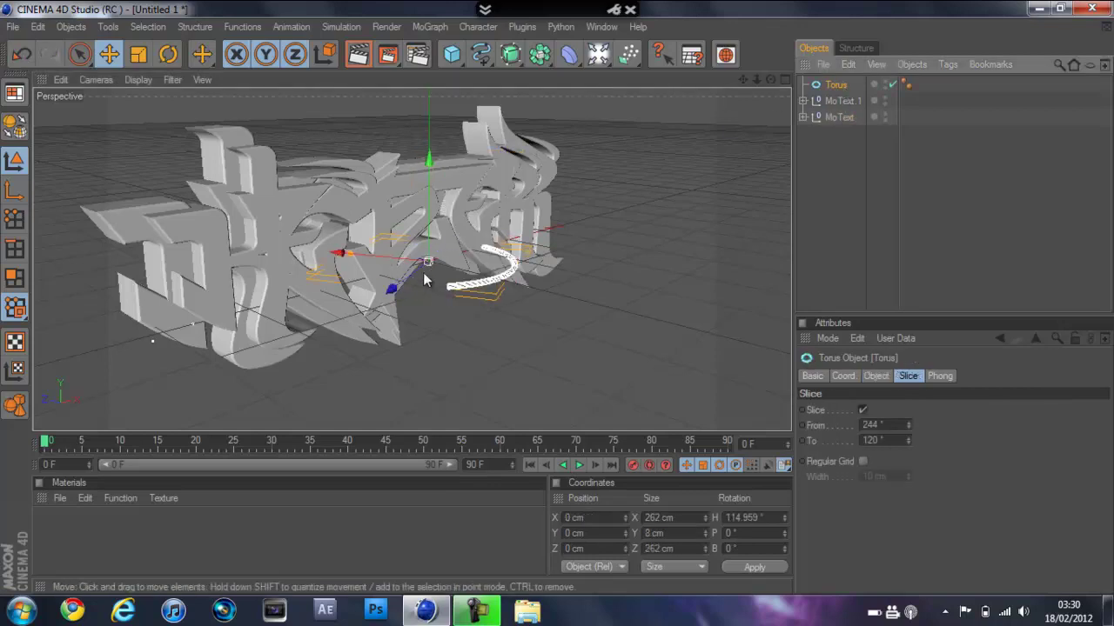
{"action": "mouse_move", "coordinate": [556, 298]}
{"action": "left_mouse_down"}
{"action": "mouse_move", "coordinate": [532, 291]}
{"action": "mouse_move", "coordinate": [558, 299]}
{"action": "left_mouse_up"}
{"action": "left_click_drag", "start_coordinate": [770, 79], "coordinate": [300, 324]}
{"action": "left_click_drag", "start_coordinate": [328, 252], "coordinate": [381, 227]}
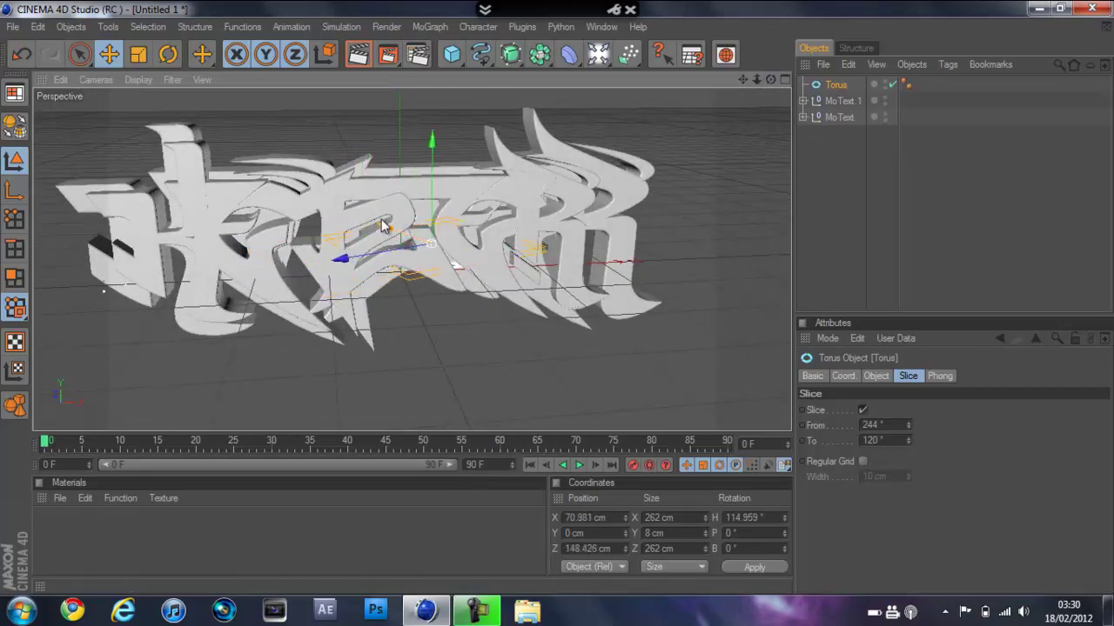
{"action": "mouse_move", "coordinate": [563, 304]}
{"action": "left_mouse_down"}
{"action": "mouse_move", "coordinate": [577, 312]}
{"action": "mouse_move", "coordinate": [556, 304]}
{"action": "left_mouse_up"}
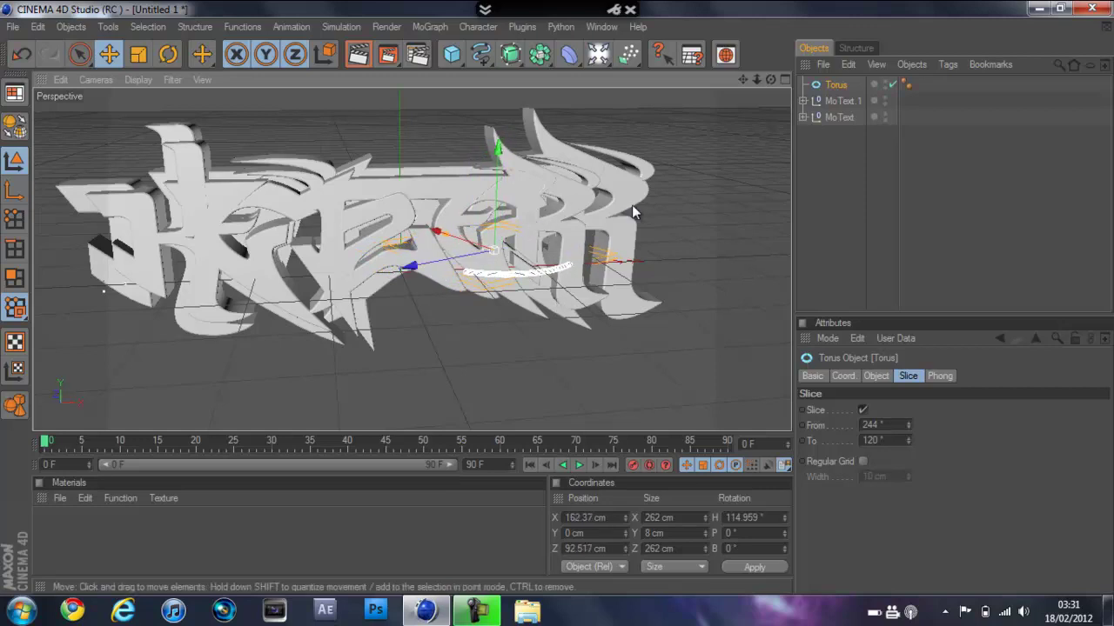
{"action": "left_click", "coordinate": [611, 411]}
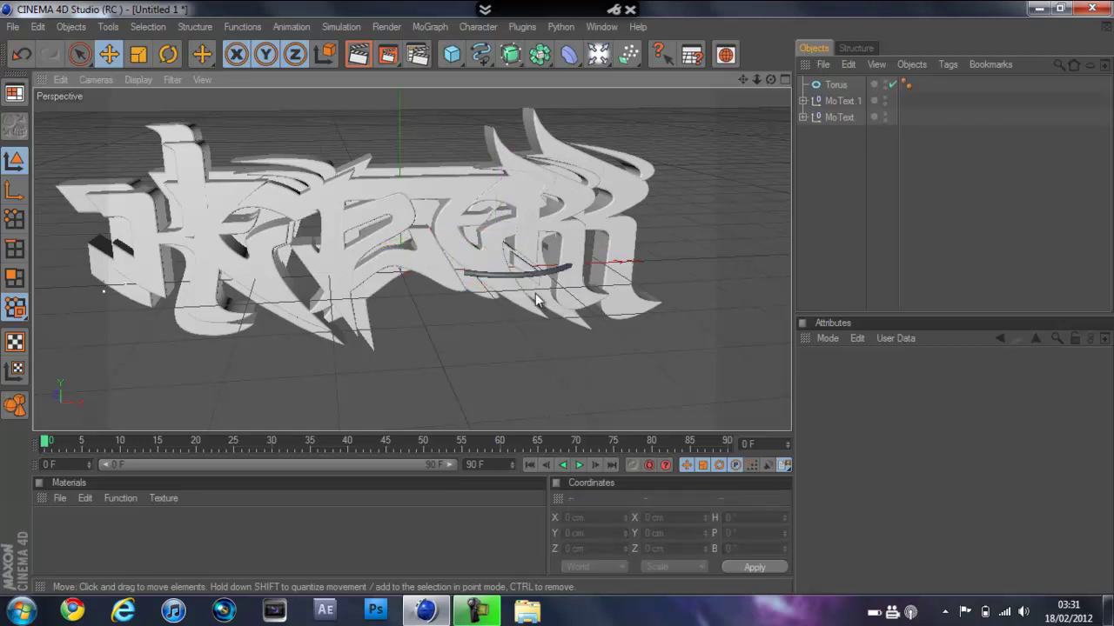
- Duplicate the torus arc, shift the copy toward the middle of the text and rotate it to a heading of about 86.6°
{"action": "left_click", "coordinate": [835, 85]}
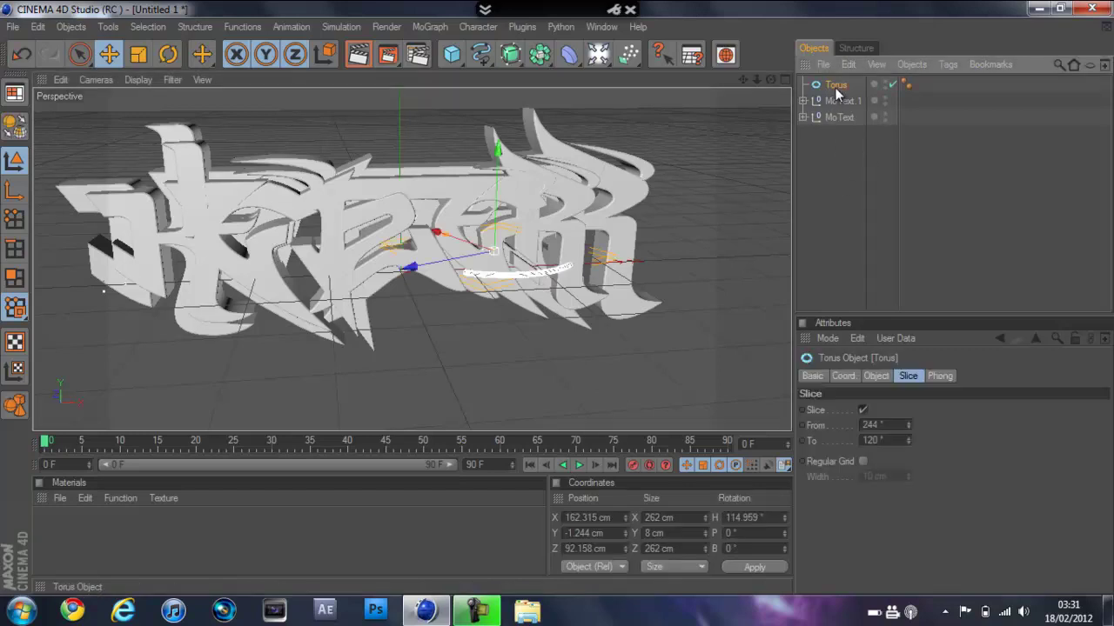
{"action": "key", "text": "ctrl+c"}
{"action": "key", "text": "ctrl+v"}
{"action": "left_click_drag", "start_coordinate": [451, 267], "coordinate": [368, 285]}
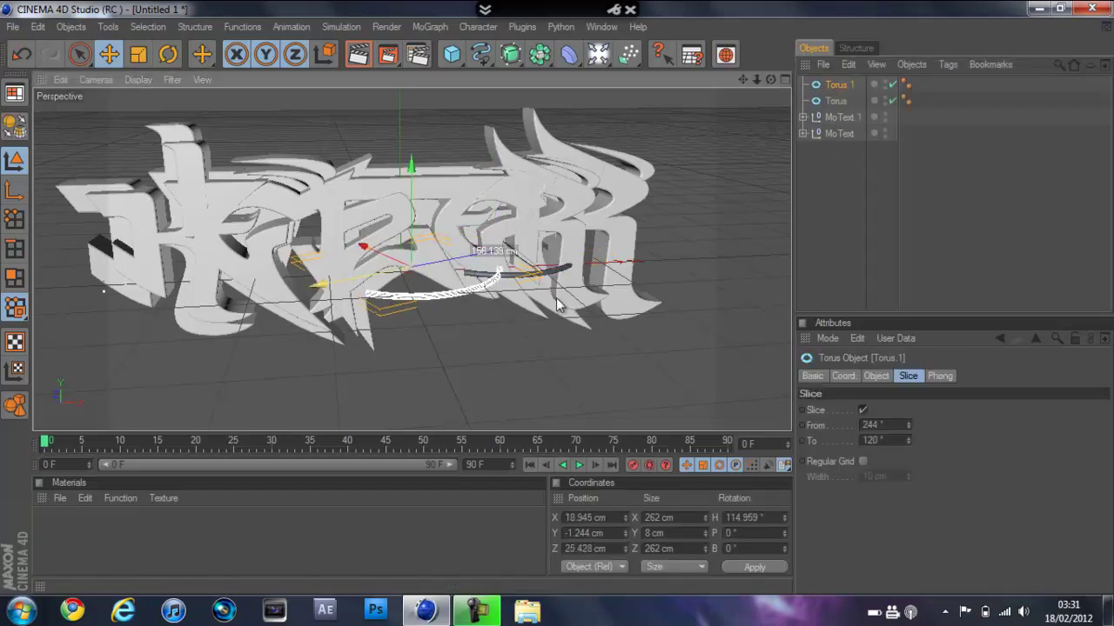
{"action": "left_click", "coordinate": [168, 54]}
{"action": "left_click_drag", "start_coordinate": [416, 292], "coordinate": [376, 297]}
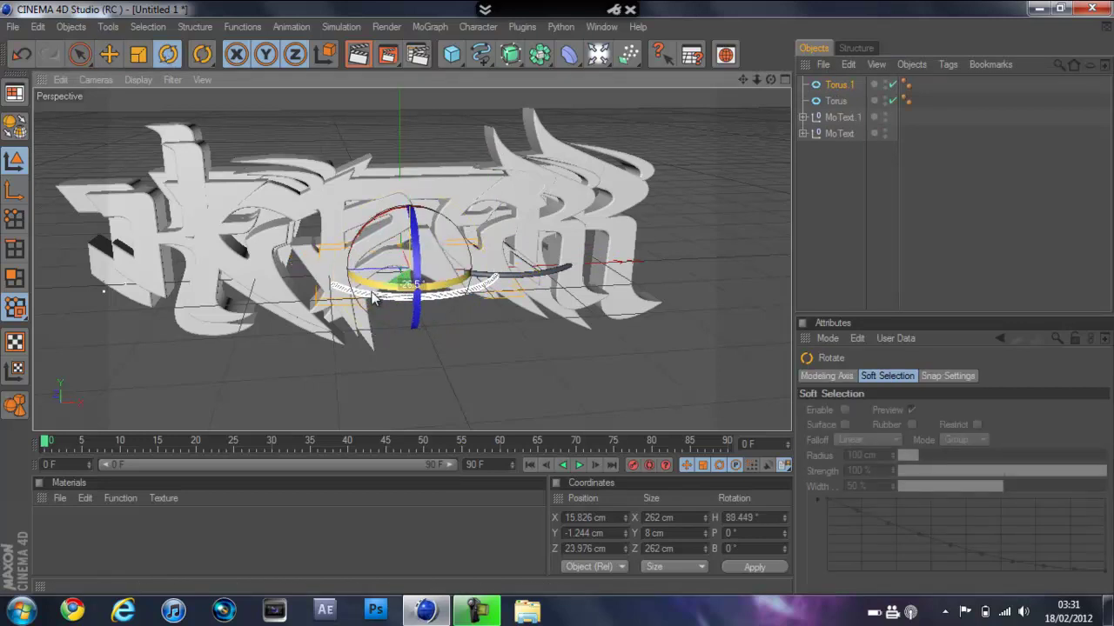
- Move the copied arc across the upper part of the text, to about X -117.3, Y 115.1 and Z 32 cm
{"action": "left_click", "coordinate": [109, 54]}
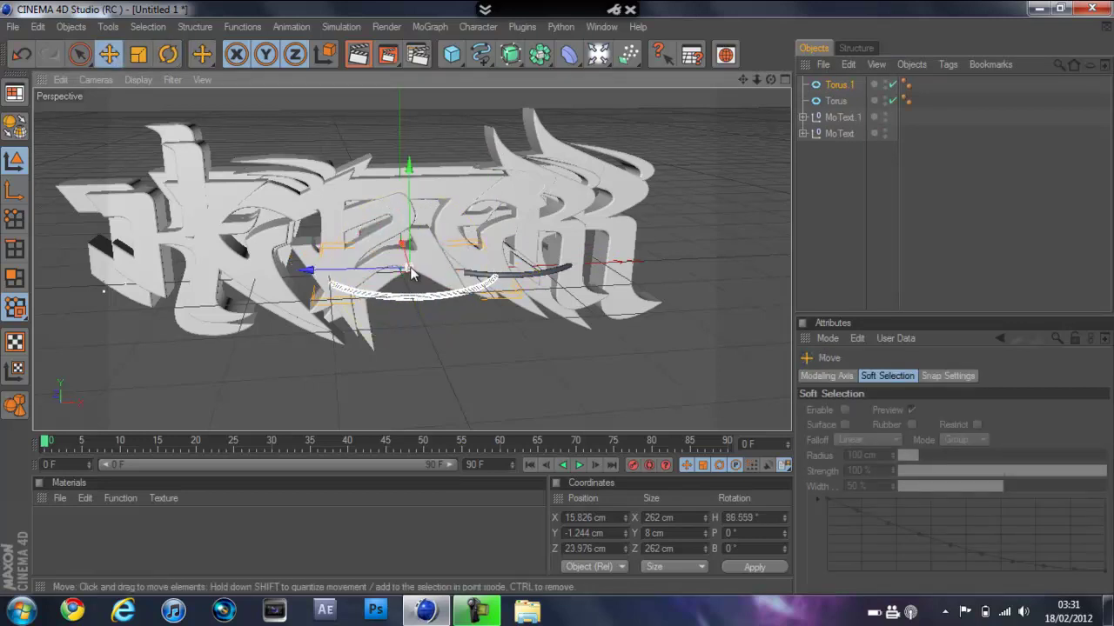
{"action": "left_click_drag", "start_coordinate": [306, 269], "coordinate": [212, 272]}
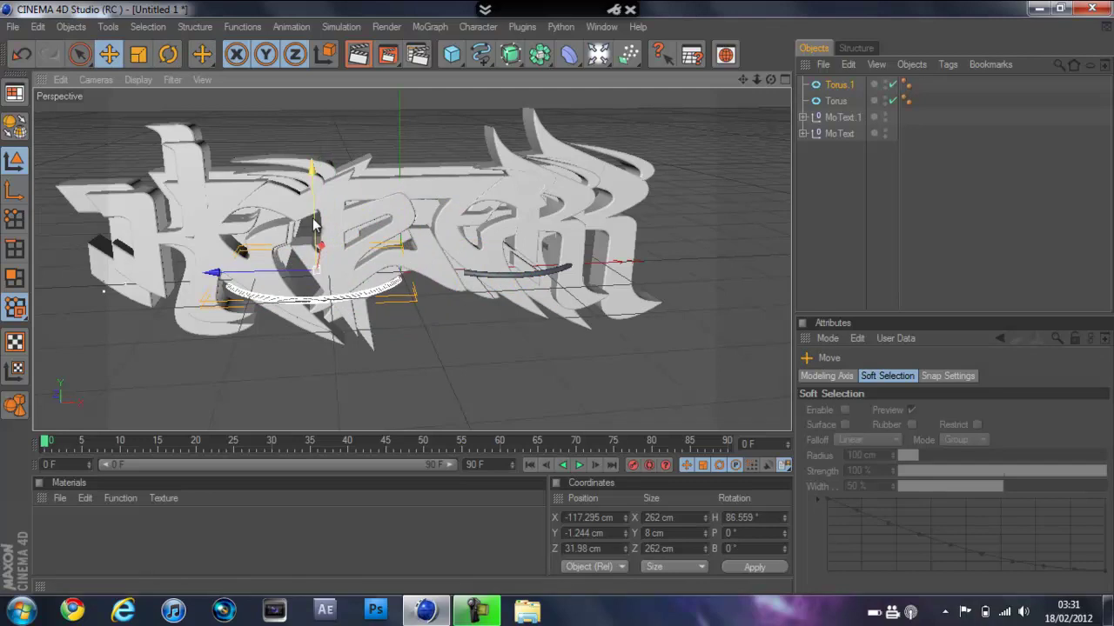
{"action": "left_click_drag", "start_coordinate": [313, 218], "coordinate": [313, 186]}
{"action": "left_click_drag", "start_coordinate": [559, 302], "coordinate": [389, 201]}
{"action": "left_click", "coordinate": [473, 121]}
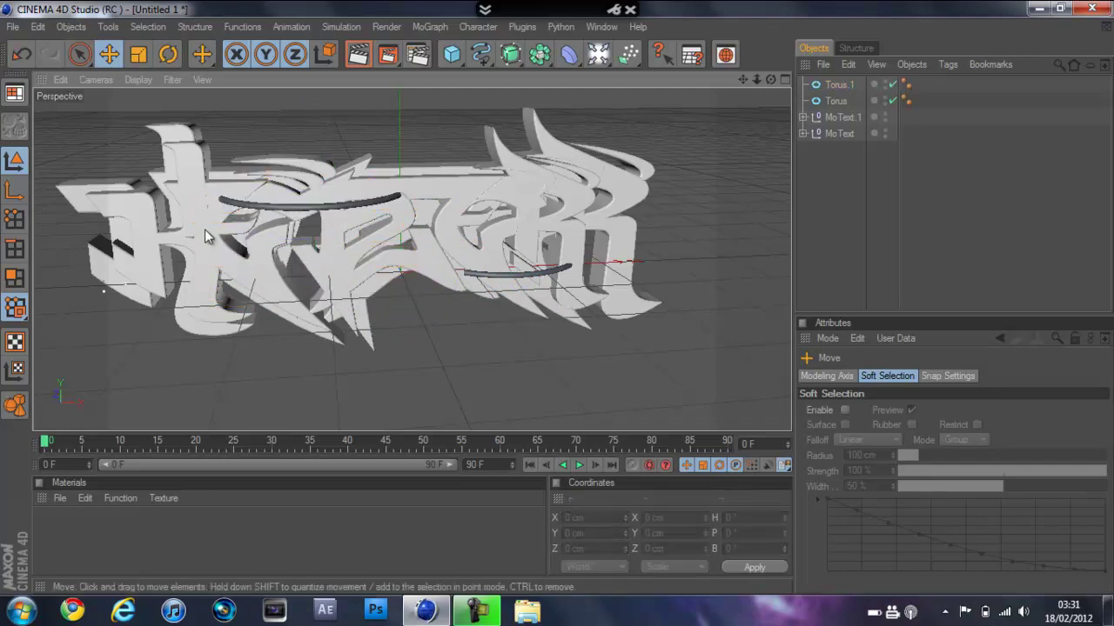
- Duplicate the upper arc and move the copy below the K, to about X -237, Y -10.9 and Z 39.2 cm
{"action": "left_click", "coordinate": [319, 214]}
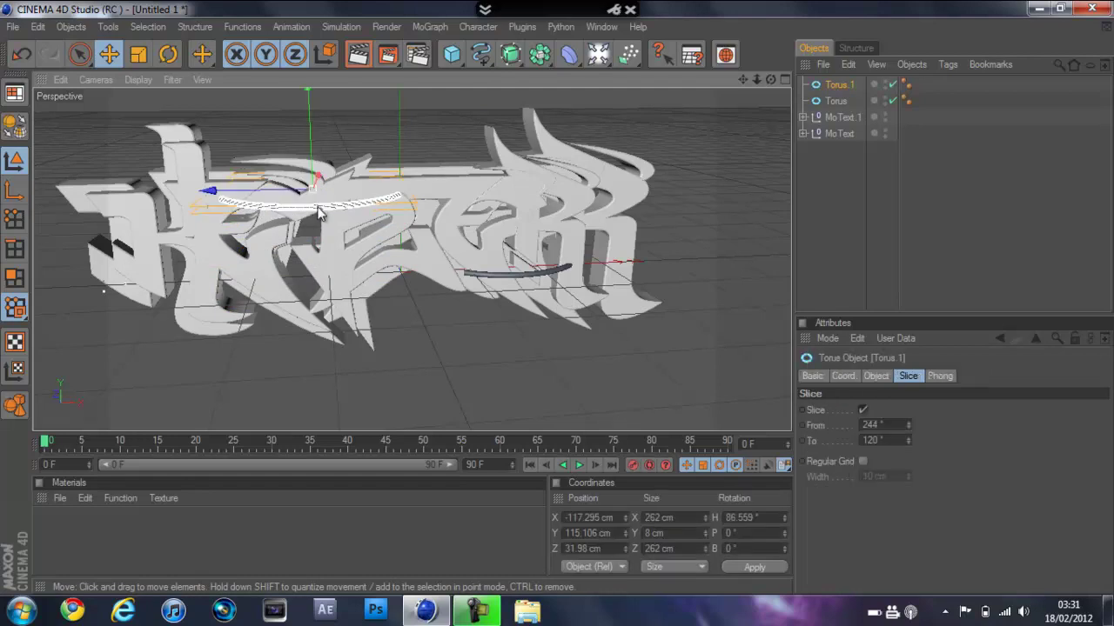
{"action": "key", "text": "ctrl+c"}
{"action": "key", "text": "ctrl+v"}
{"action": "left_click_drag", "start_coordinate": [308, 144], "coordinate": [558, 305]}
{"action": "left_click_drag", "start_coordinate": [284, 275], "coordinate": [197, 278]}
{"action": "left_click_drag", "start_coordinate": [453, 207], "coordinate": [453, 207]}
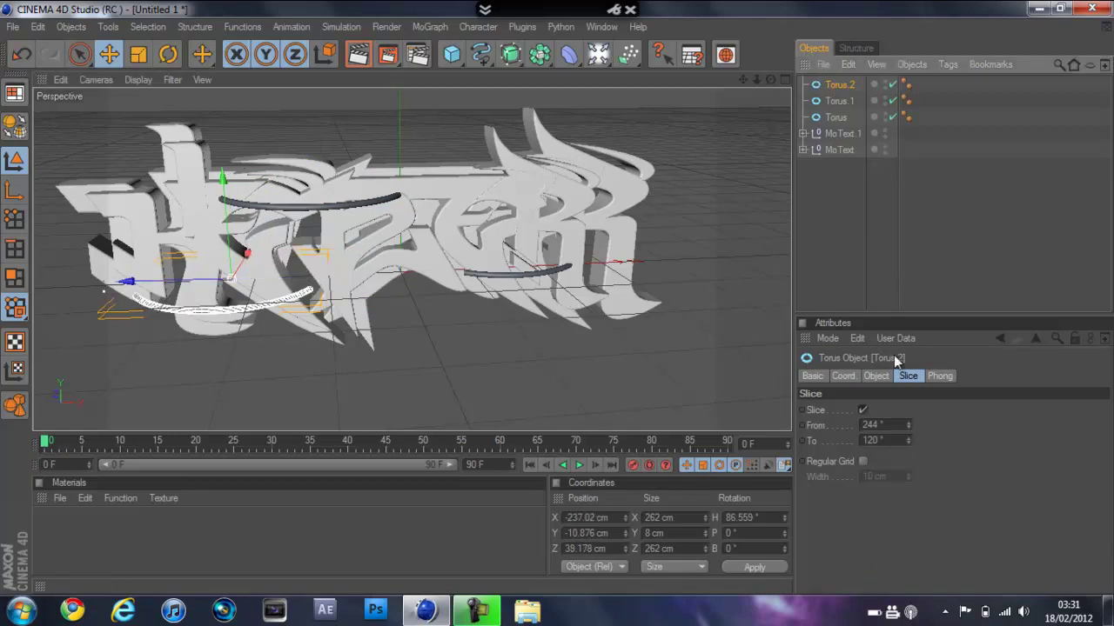
- Set the third arc's ring radius to 95 cm and rotate it to about H 72.2°, P 8.2° and B -29.1°
{"action": "left_click", "coordinate": [885, 376]}
{"action": "left_click_drag", "start_coordinate": [918, 411], "coordinate": [912, 419]}
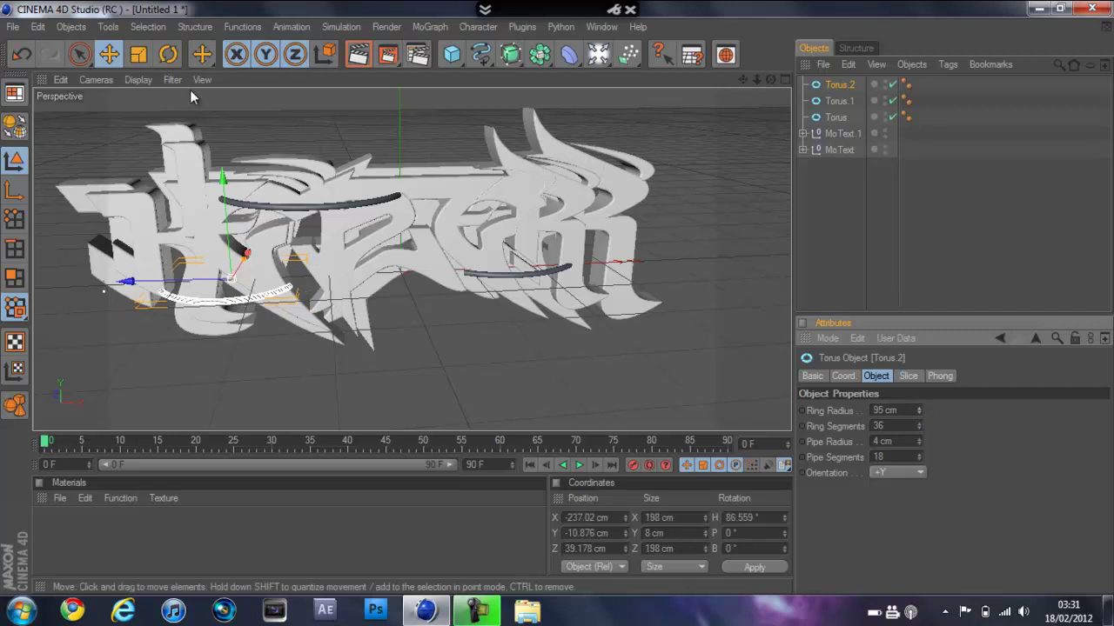
{"action": "key", "text": "r"}
{"action": "left_click_drag", "start_coordinate": [225, 304], "coordinate": [196, 304]}
{"action": "key", "text": "e"}
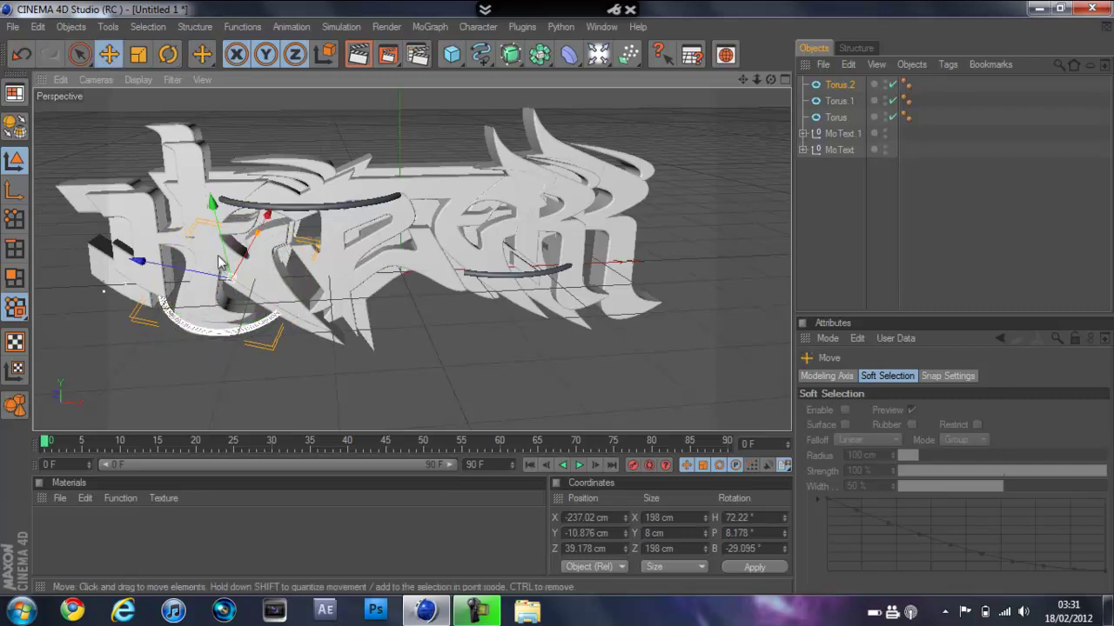
{"action": "left_click", "coordinate": [246, 378]}
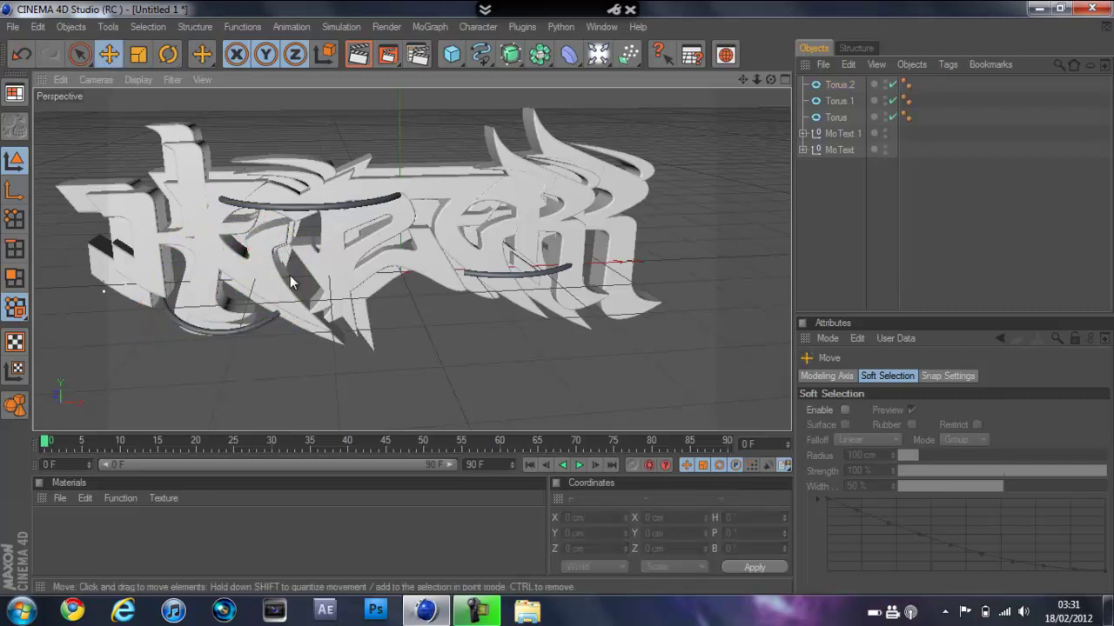
- Tilt the original torus arc under the ER letters slightly downward
{"action": "left_click", "coordinate": [534, 282]}
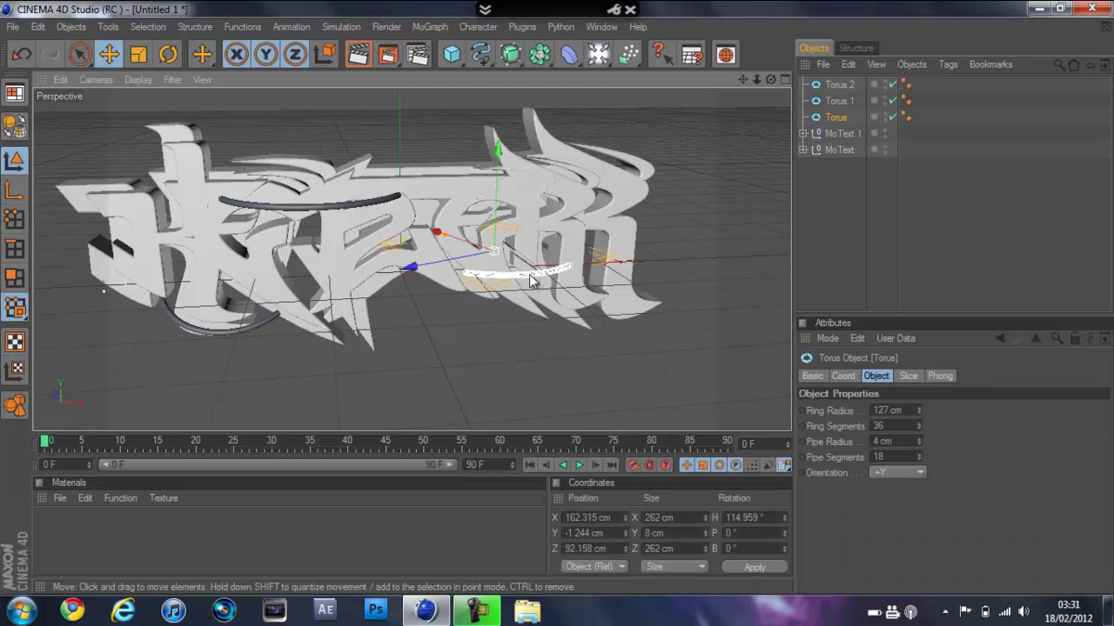
{"action": "left_click", "coordinate": [162, 57]}
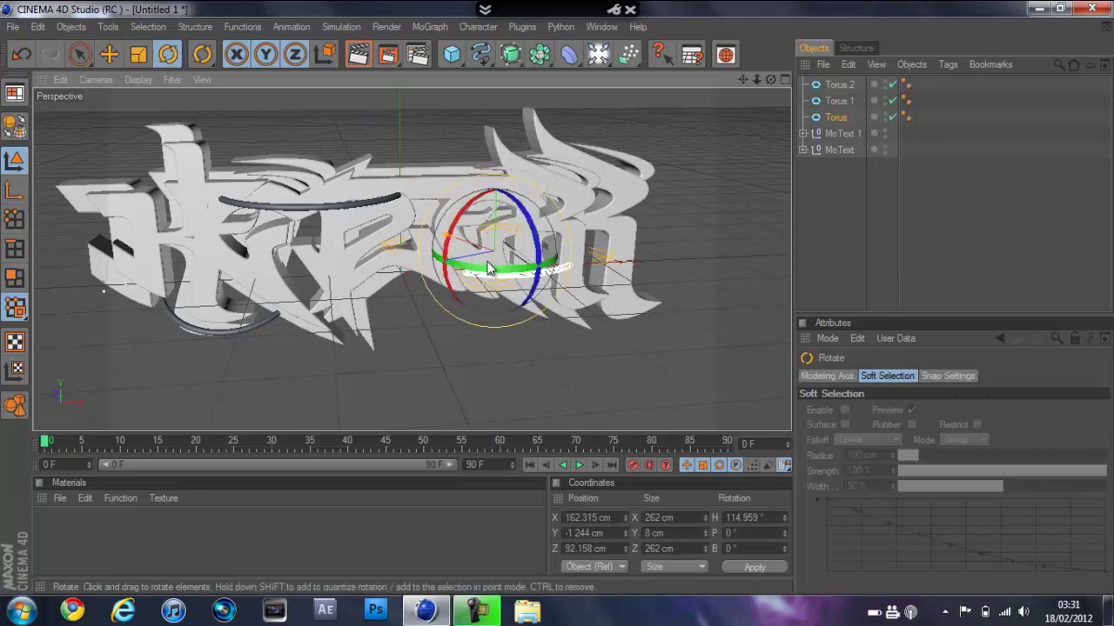
{"action": "left_click_drag", "start_coordinate": [527, 231], "coordinate": [487, 278]}
{"action": "left_click", "coordinate": [401, 344]}
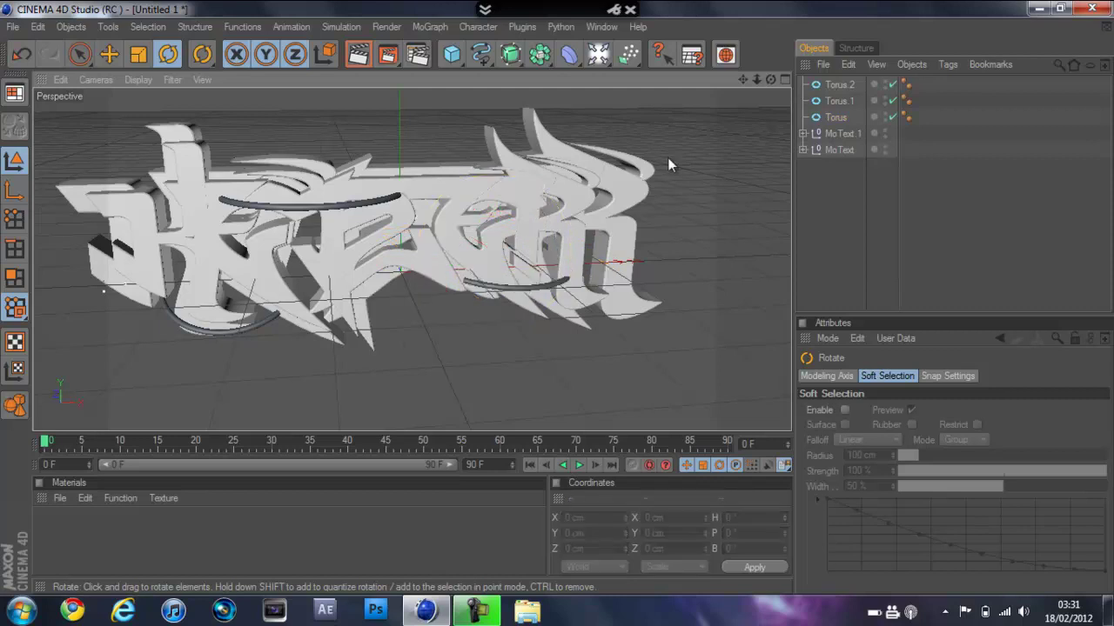
{"action": "left_click_drag", "start_coordinate": [769, 84], "coordinate": [557, 303]}
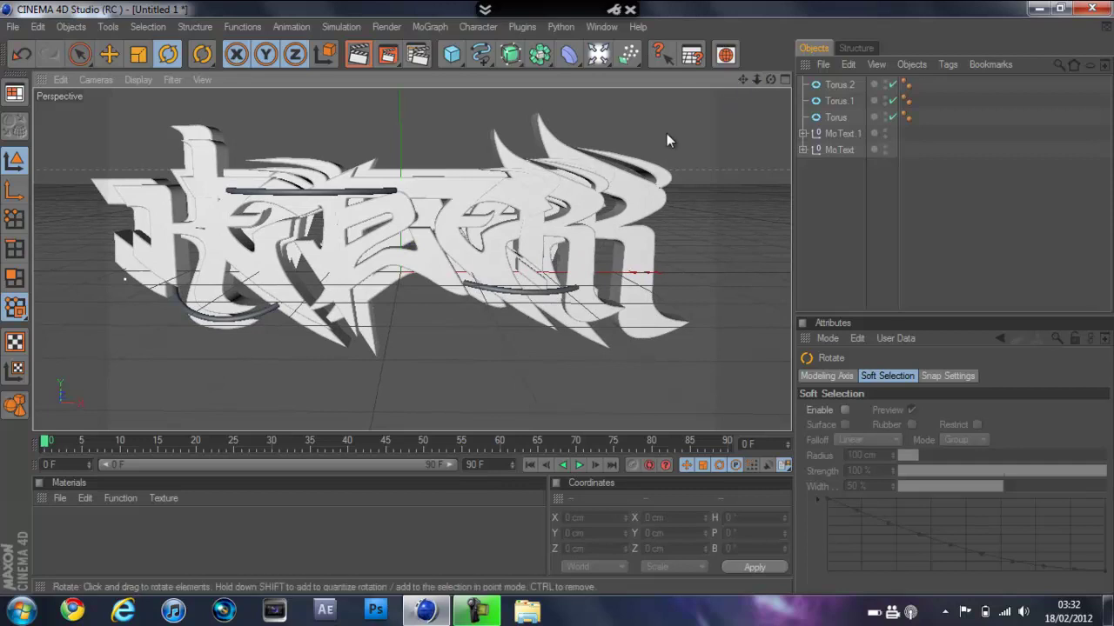
{"action": "scroll", "coordinate": [590, 185], "scroll_direction": "down", "scroll_amount": 2}
{"action": "left_click_drag", "start_coordinate": [746, 79], "coordinate": [602, 155]}
{"action": "scroll", "coordinate": [599, 154], "scroll_direction": "down", "scroll_amount": 1}
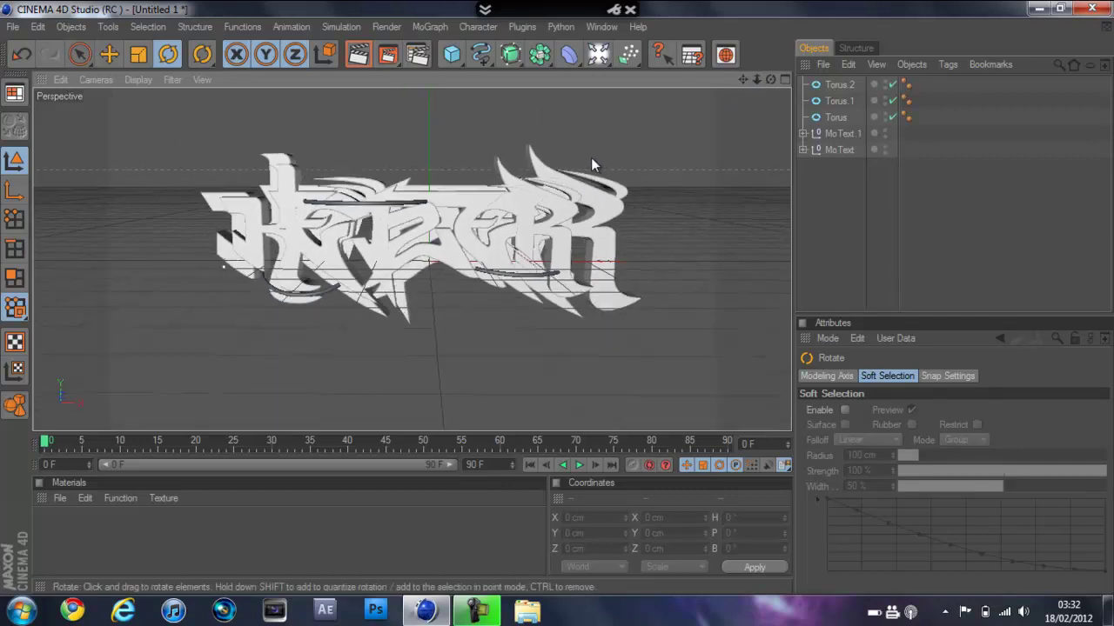
{"action": "scroll", "coordinate": [590, 158], "scroll_direction": "up", "scroll_amount": 3}
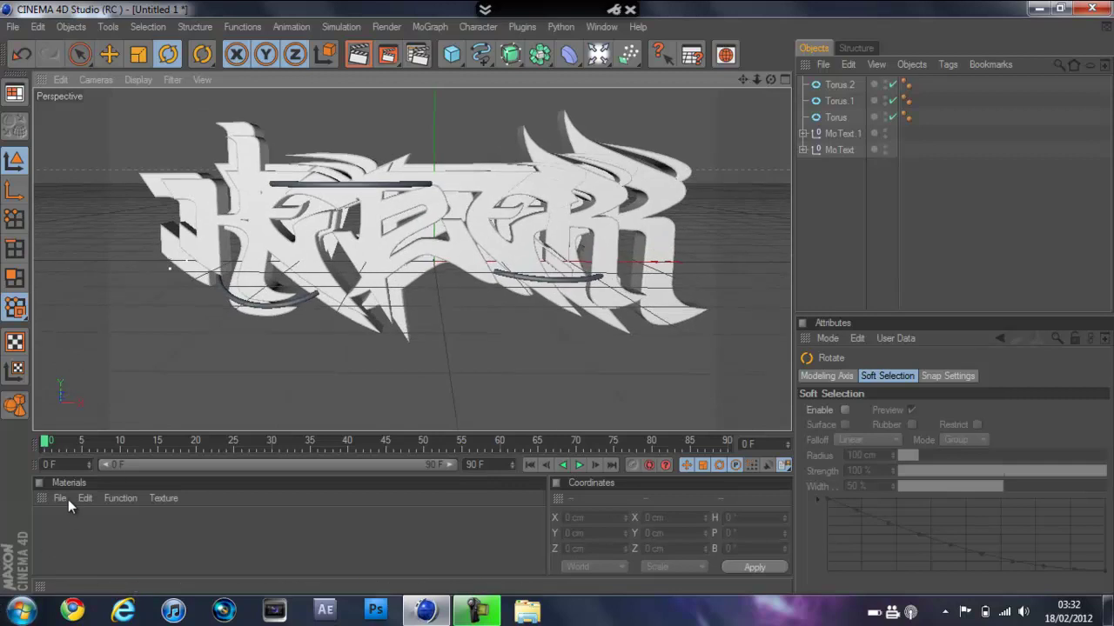
- Create a new material and set its color to a purple of R 204, G 130, B 218
{"action": "left_click", "coordinate": [64, 496]}
{"action": "double_click", "coordinate": [73, 545]}
{"action": "double_click", "coordinate": [65, 550]}
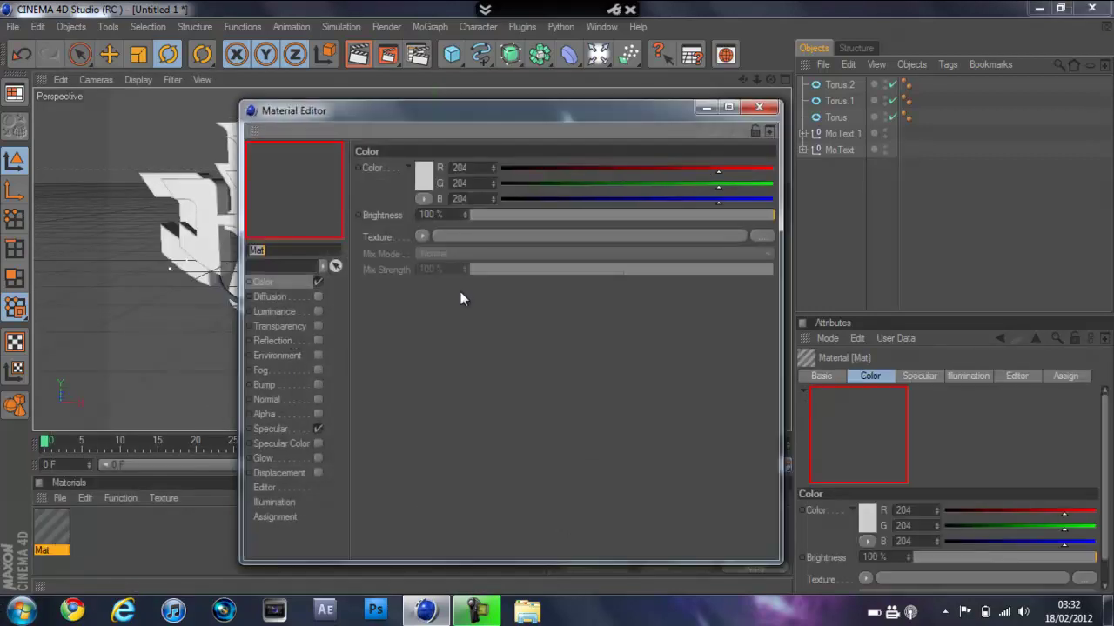
{"action": "left_click", "coordinate": [638, 198]}
{"action": "left_click", "coordinate": [640, 183]}
{"action": "left_click", "coordinate": [734, 200]}
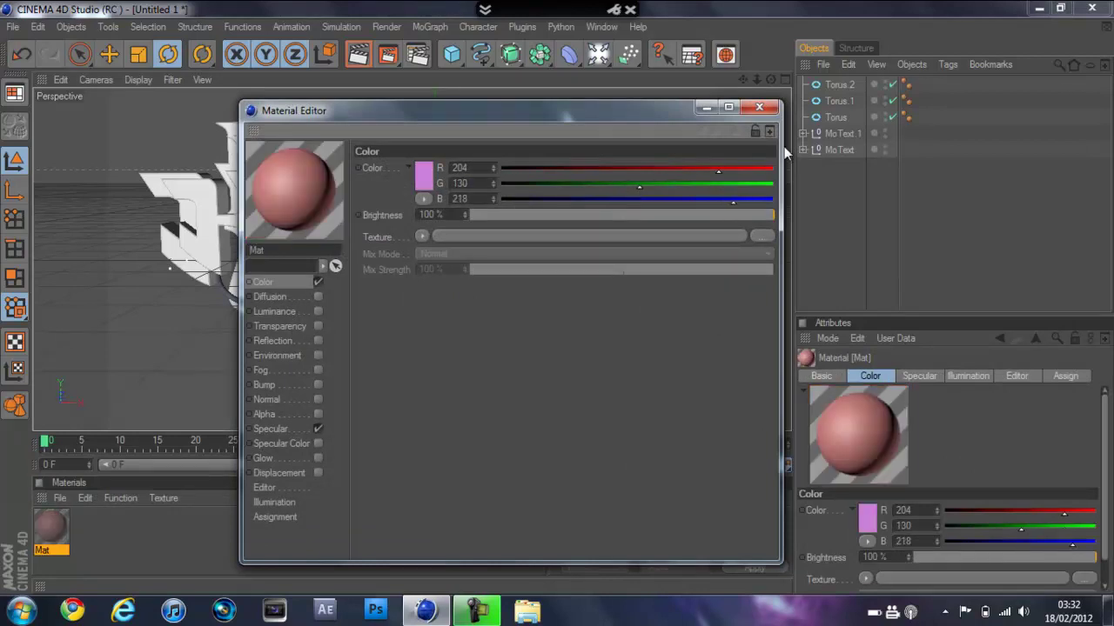
{"action": "left_click", "coordinate": [759, 107]}
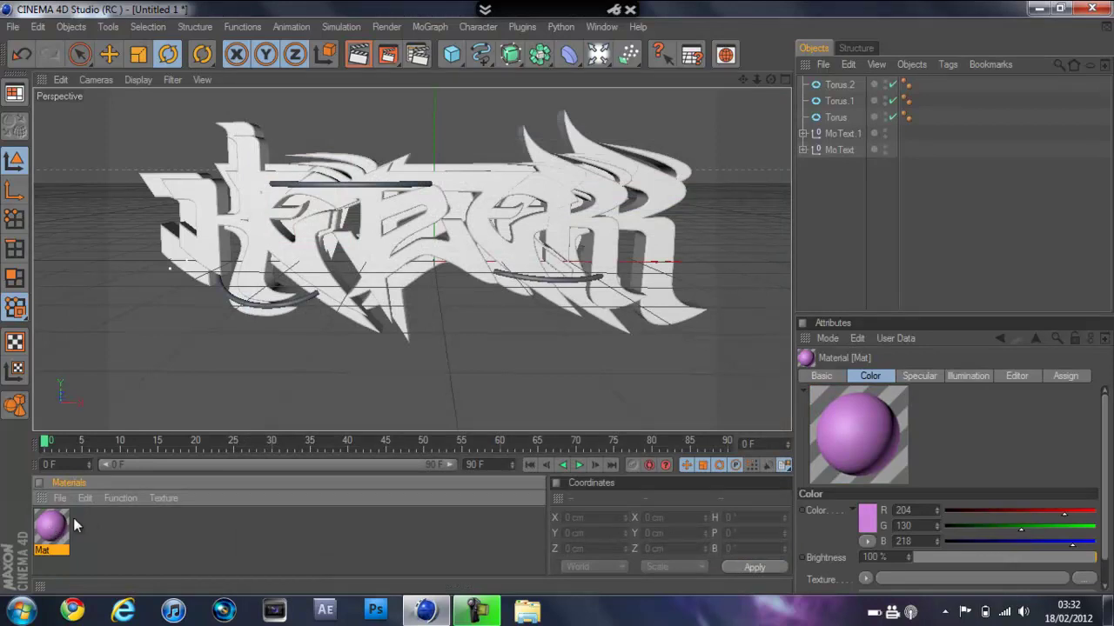
- Load the Chrome 001 material preset from the Misc group of the Prime materials
{"action": "left_click", "coordinate": [60, 498]}
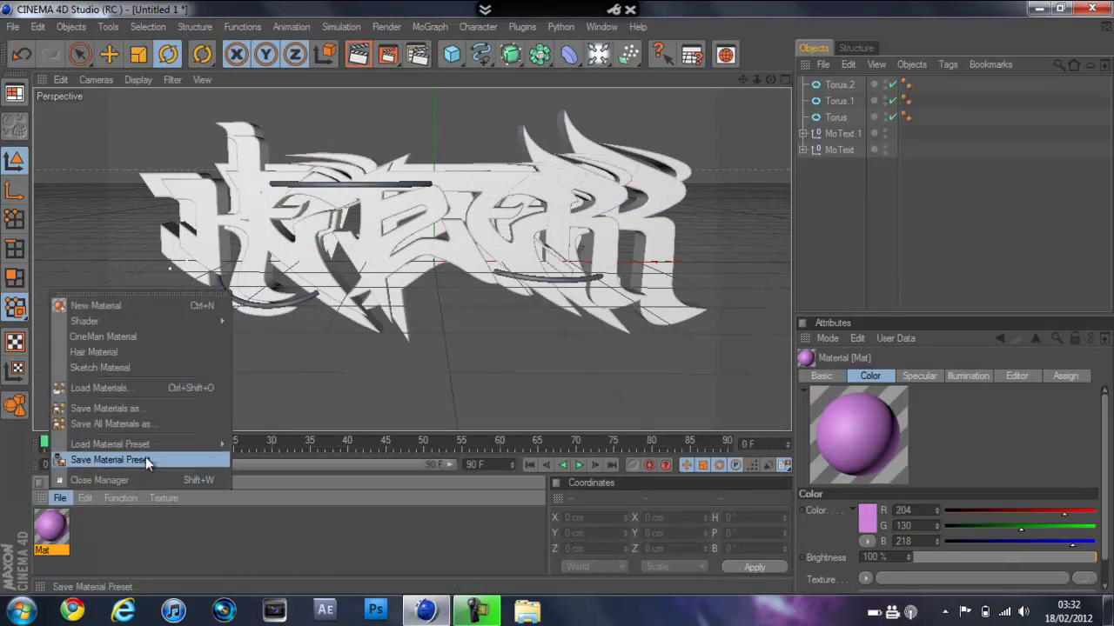
{"action": "mouse_move", "coordinate": [152, 446]}
{"action": "mouse_move", "coordinate": [246, 493]}
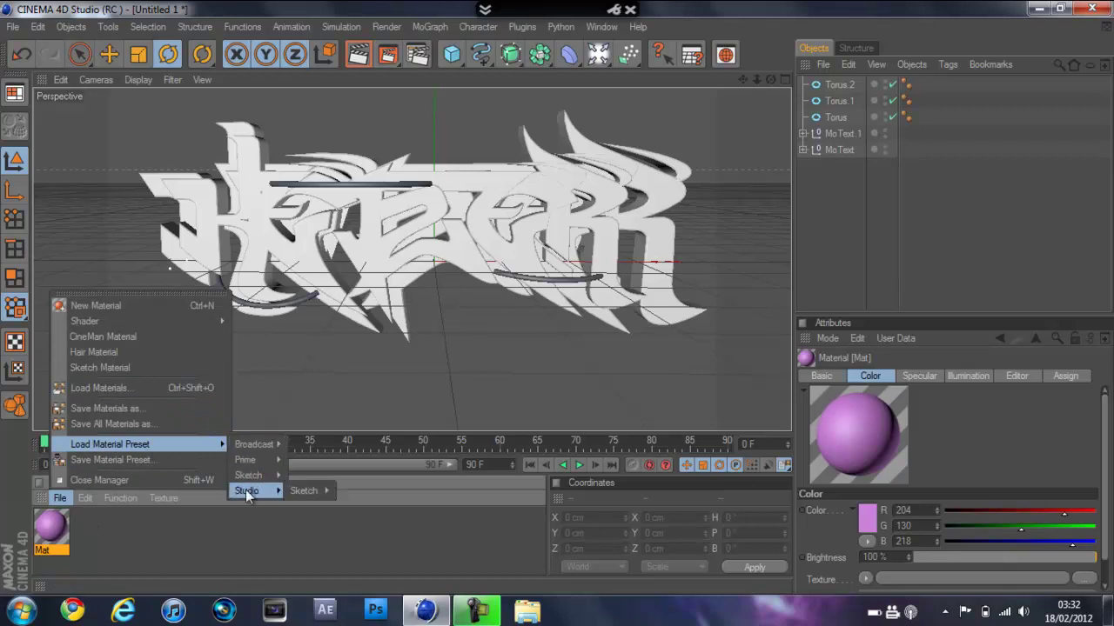
{"action": "mouse_move", "coordinate": [278, 461]}
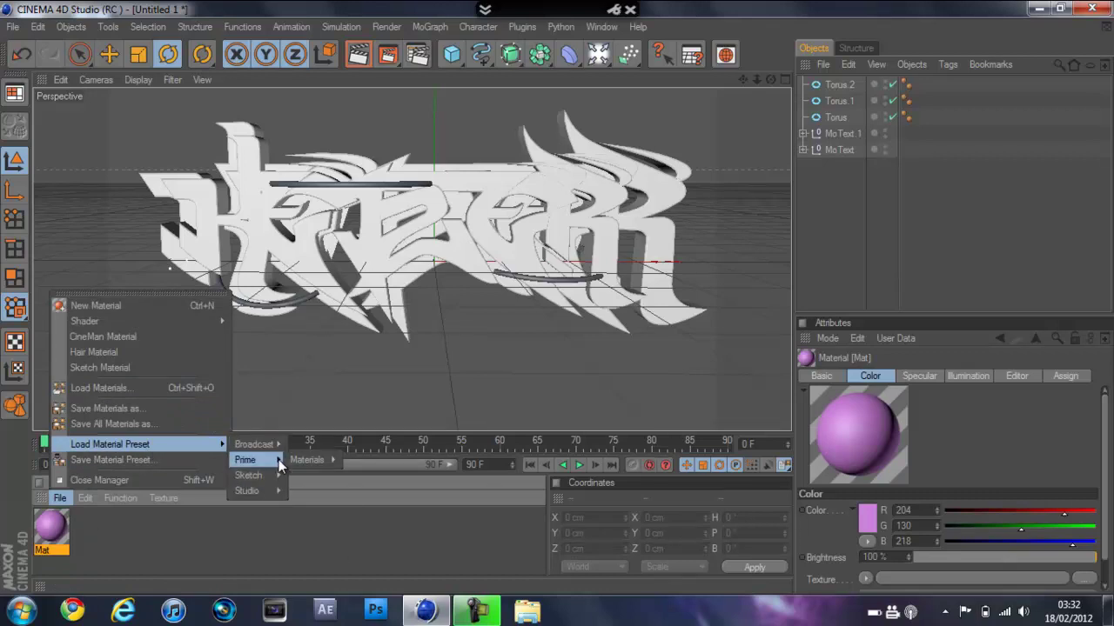
{"action": "mouse_move", "coordinate": [316, 461]}
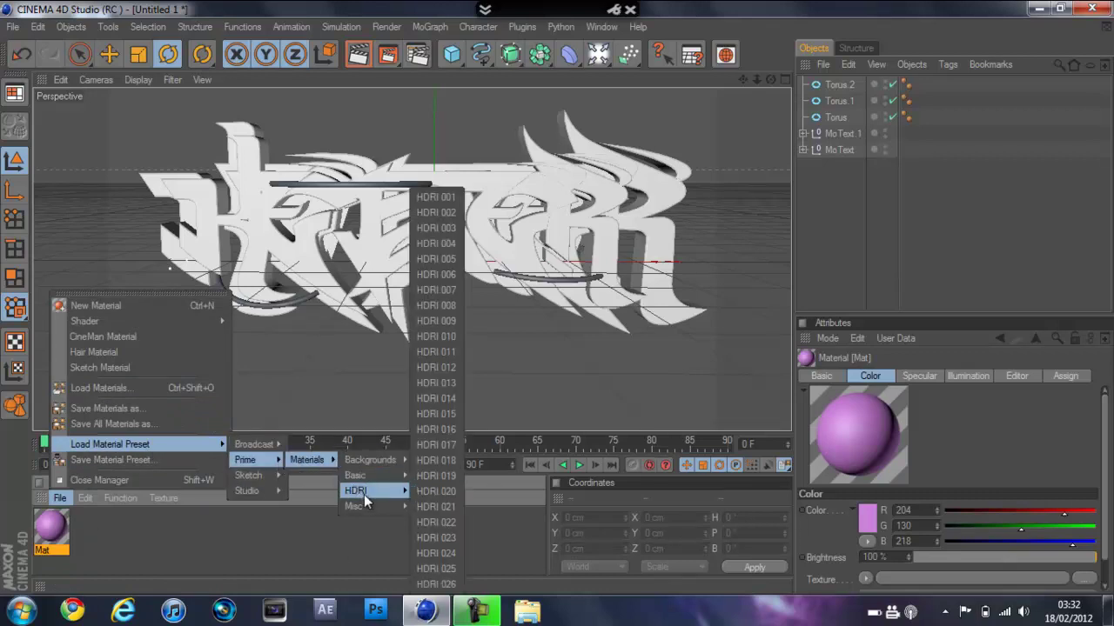
{"action": "mouse_move", "coordinate": [372, 509]}
{"action": "mouse_move", "coordinate": [417, 577]}
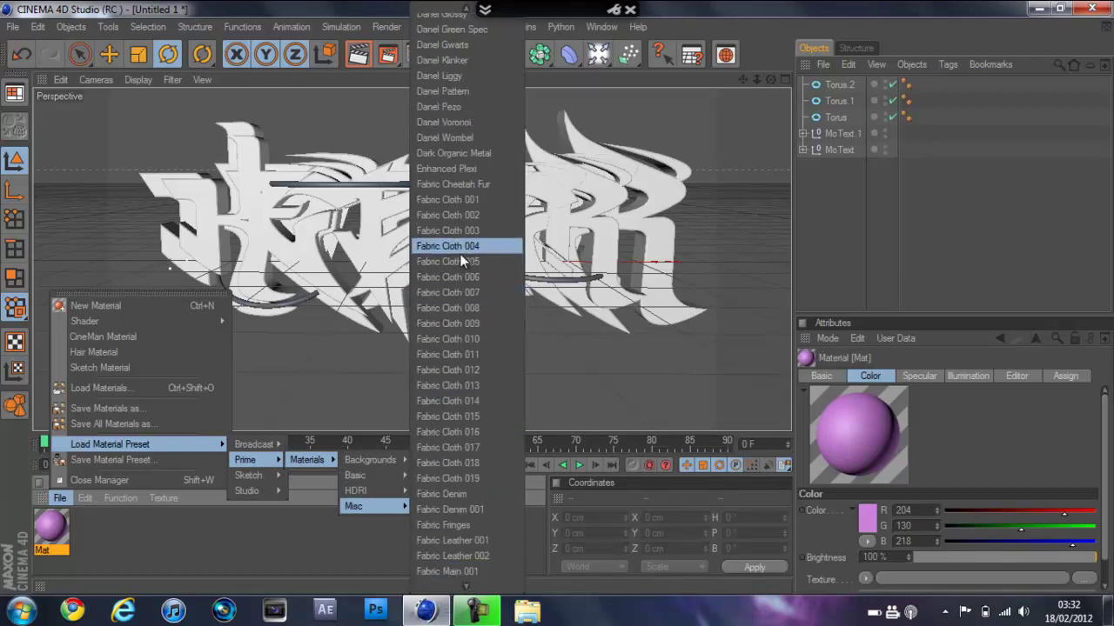
{"action": "mouse_move", "coordinate": [452, 6]}
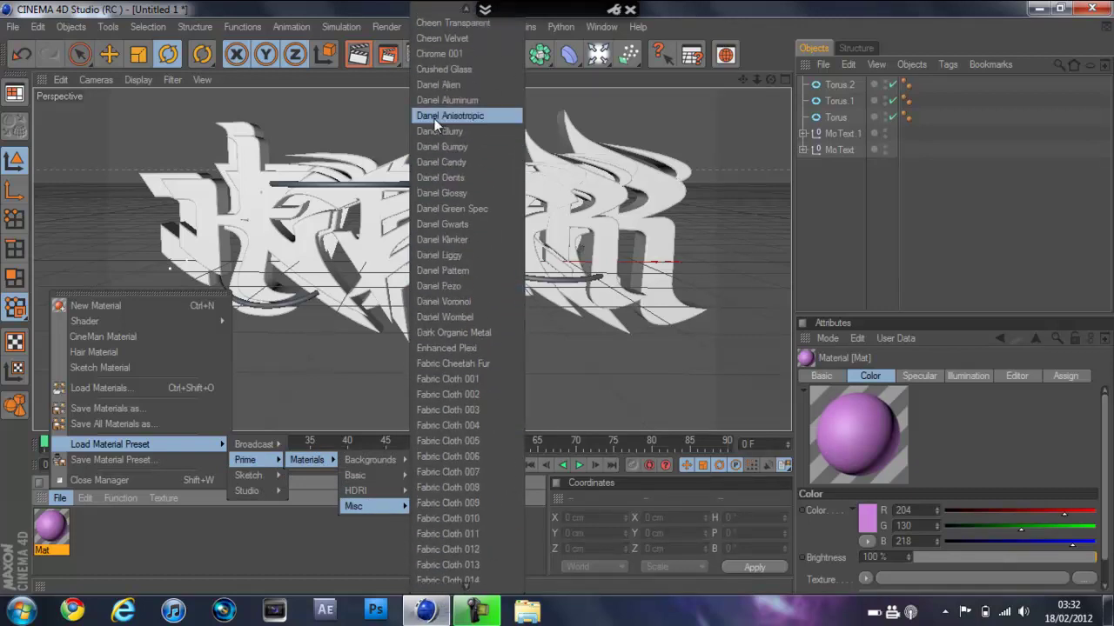
{"action": "left_click", "coordinate": [459, 52]}
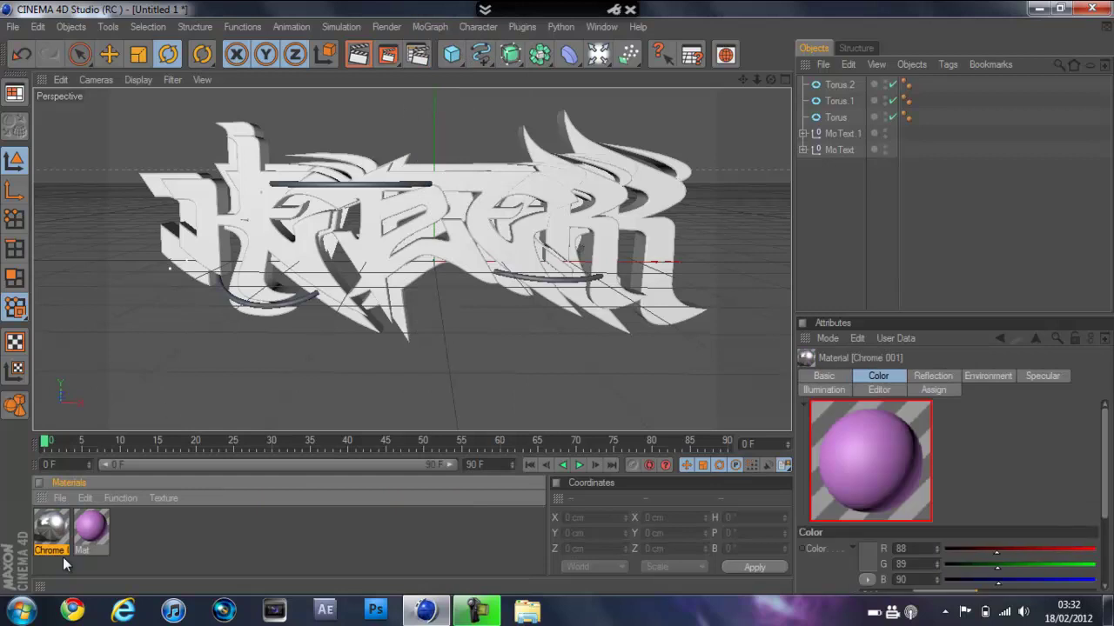
- Apply the Chrome 001 material to both MoText objects and all three torus arcs
{"action": "mouse_move", "coordinate": [794, 170]}
{"action": "left_mouse_down"}
{"action": "mouse_move", "coordinate": [837, 150]}
{"action": "mouse_move", "coordinate": [845, 118]}
{"action": "left_mouse_up"}
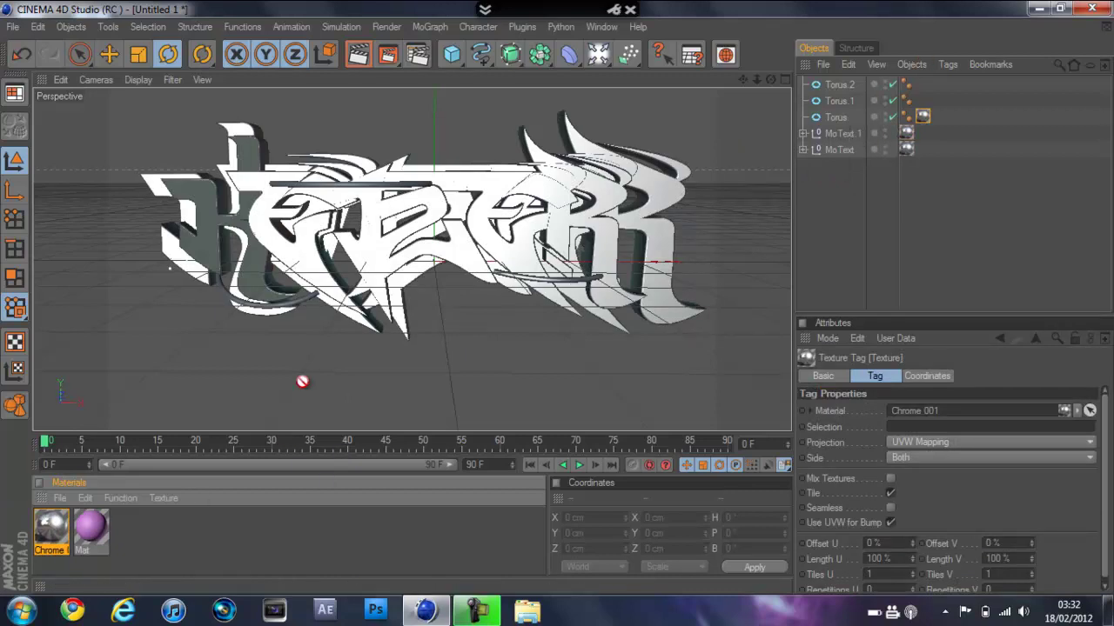
{"action": "left_click_drag", "start_coordinate": [850, 104], "coordinate": [840, 87], "text": "ctrl"}
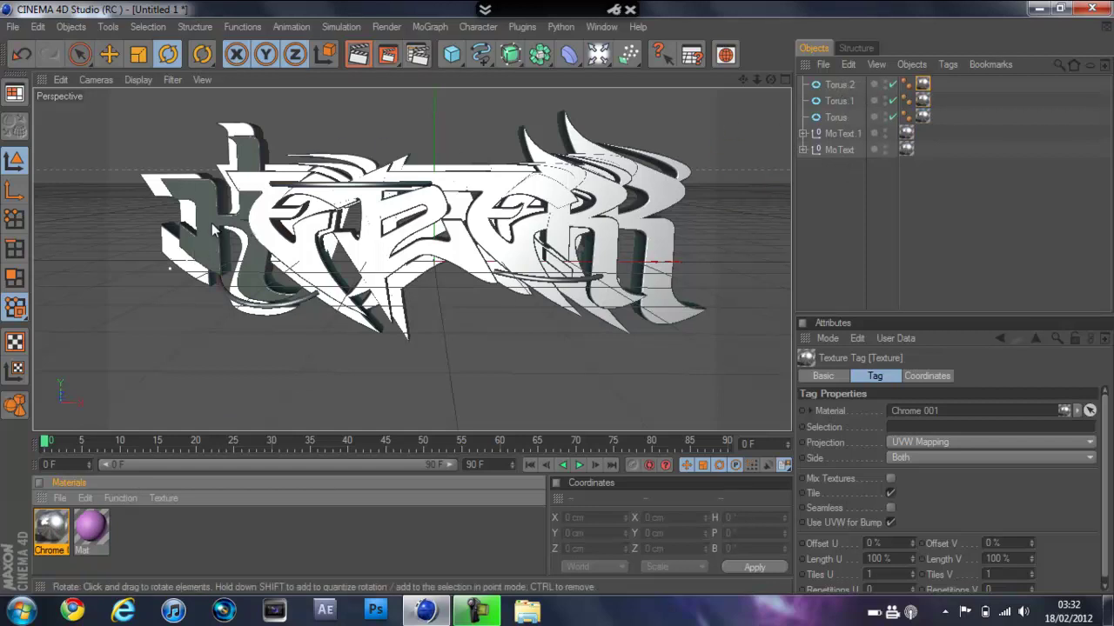
{"action": "left_click", "coordinate": [212, 228]}
- Add a plane, move it beside the K end of the text to about X -1237 cm and bank it to about -36.9°
{"action": "left_click_drag", "start_coordinate": [452, 54], "coordinate": [583, 99]}
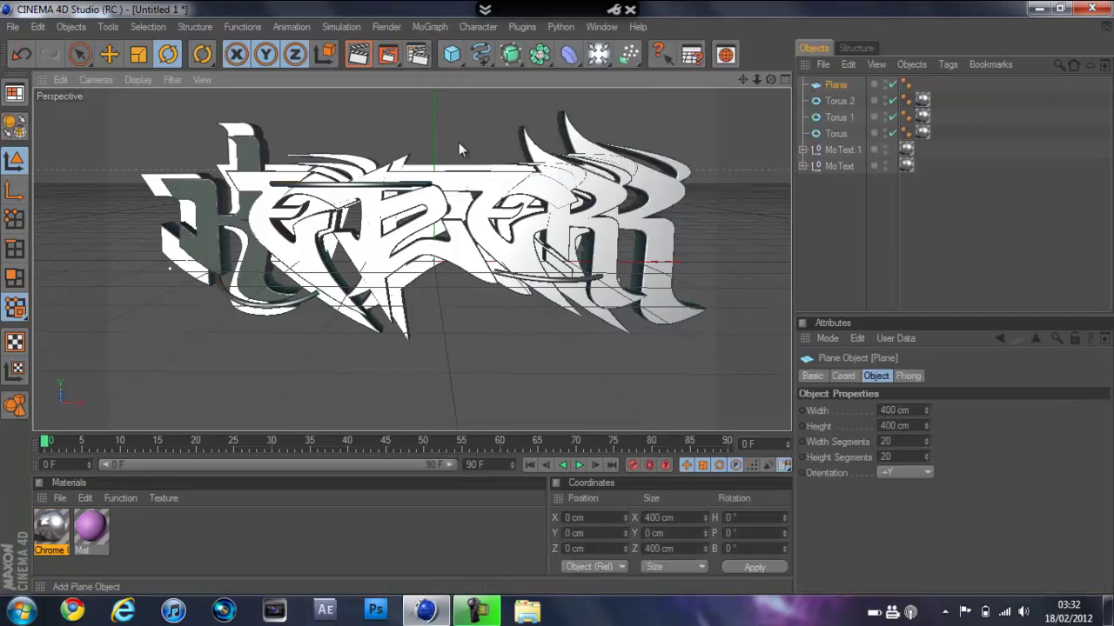
{"action": "scroll", "coordinate": [398, 229], "scroll_direction": "down", "scroll_amount": 3}
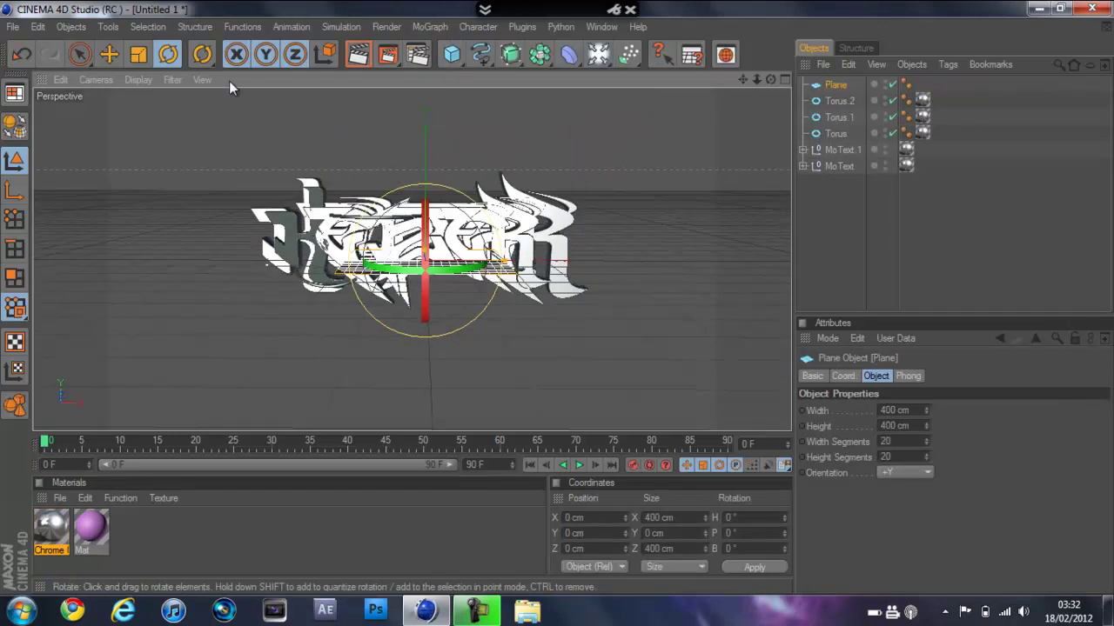
{"action": "left_click", "coordinate": [109, 54]}
{"action": "scroll", "coordinate": [328, 215], "scroll_direction": "down", "scroll_amount": 1}
{"action": "left_click_drag", "start_coordinate": [442, 305], "coordinate": [556, 298]}
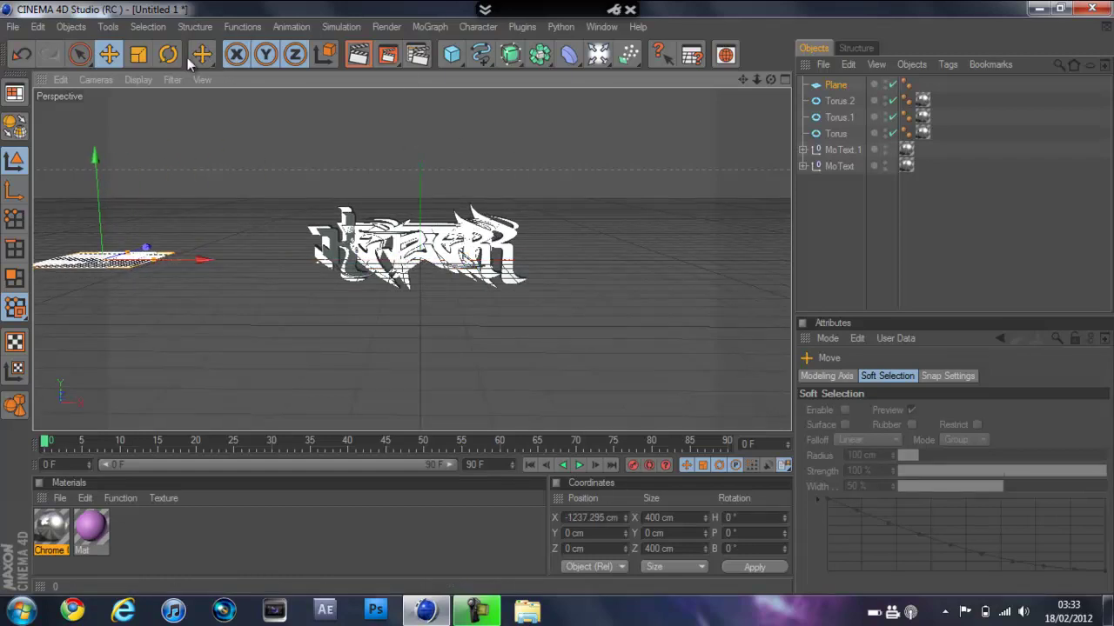
{"action": "left_click", "coordinate": [161, 57]}
{"action": "left_click_drag", "start_coordinate": [133, 203], "coordinate": [85, 111]}
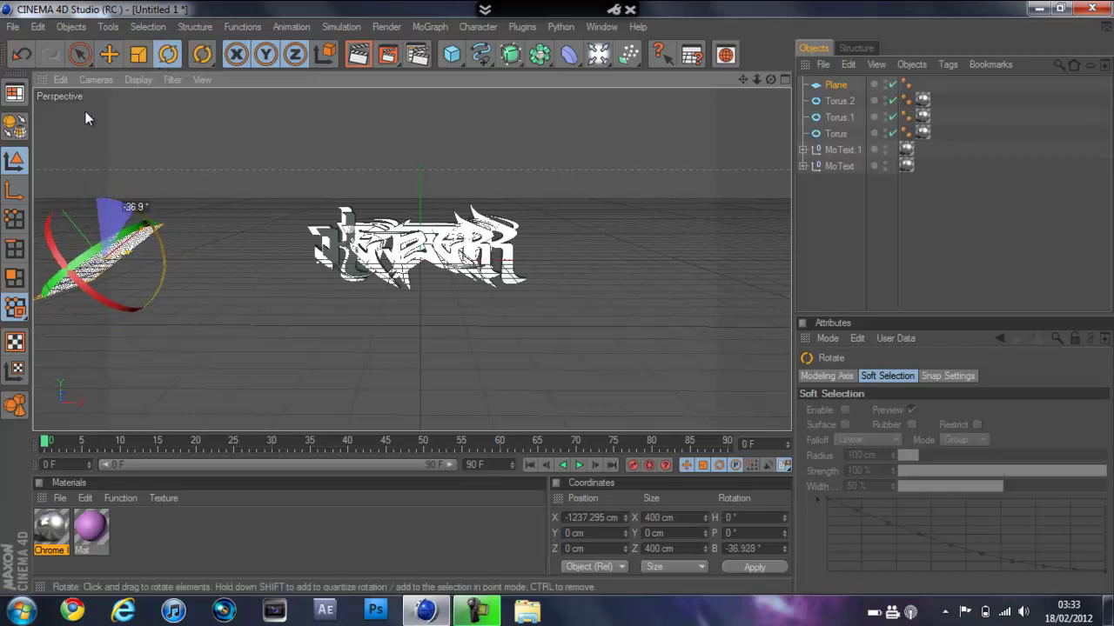
- Raise the tilted plane and bring it closer to the K end of the text, at about X -939 and Y 255 cm
{"action": "left_click", "coordinate": [103, 64]}
{"action": "left_click_drag", "start_coordinate": [144, 191], "coordinate": [561, 303]}
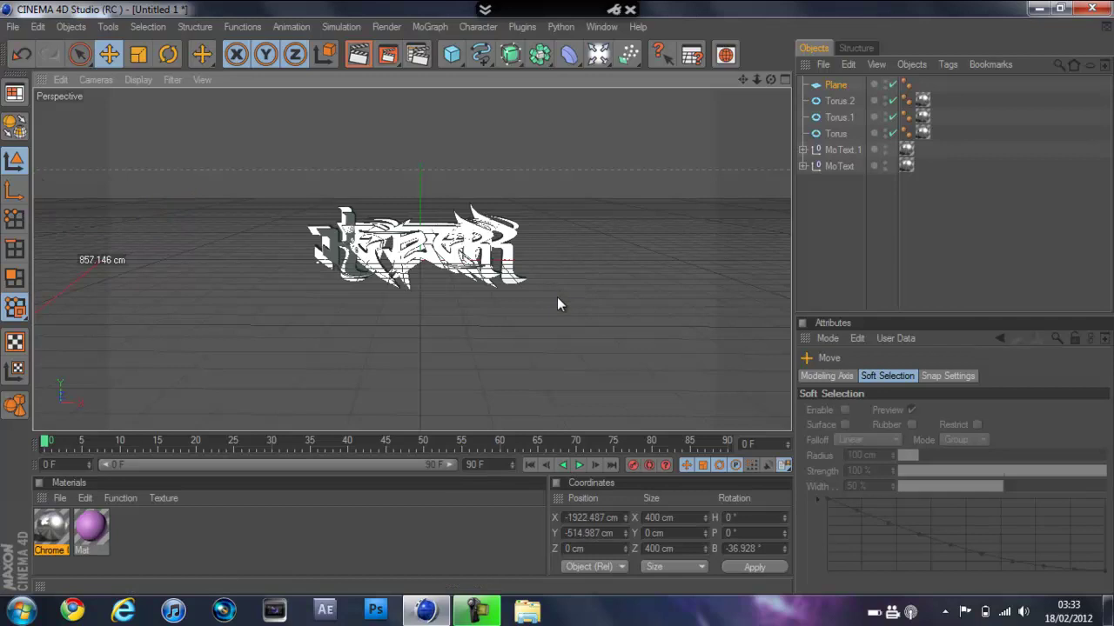
{"action": "left_click", "coordinate": [22, 54]}
{"action": "left_click_drag", "start_coordinate": [566, 293], "coordinate": [559, 296]}
{"action": "left_click_drag", "start_coordinate": [150, 160], "coordinate": [556, 297]}
{"action": "left_click", "coordinate": [29, 53]}
{"action": "left_click_drag", "start_coordinate": [174, 163], "coordinate": [556, 297]}
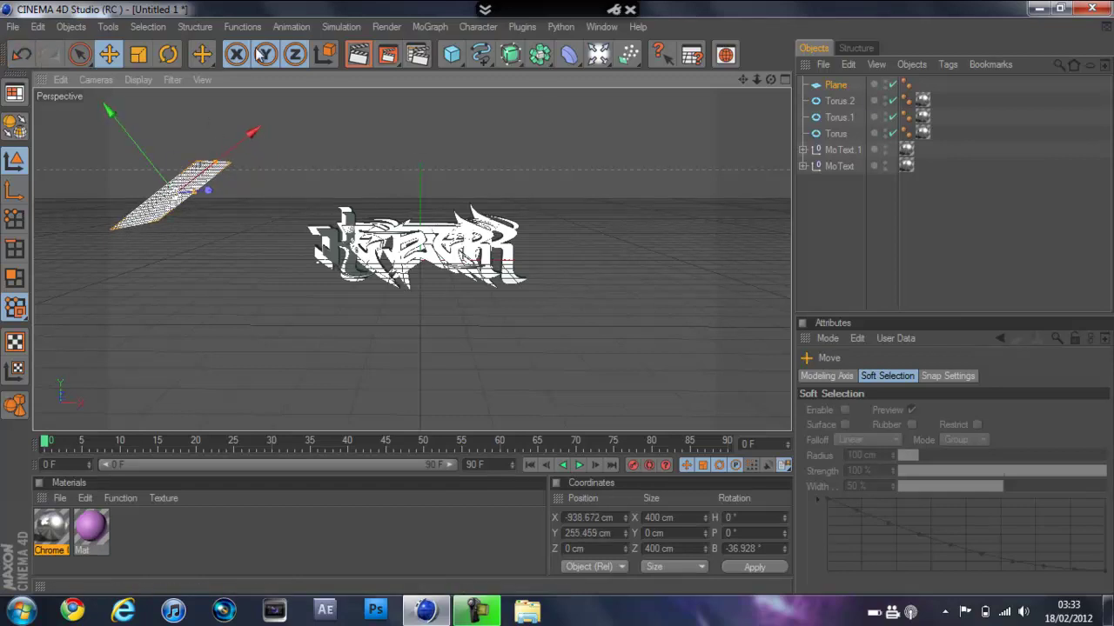
- Add a second plane, move it beyond the R end of the text to about X 1212 cm and bank it to about 36°
{"action": "left_click_drag", "start_coordinate": [453, 57], "coordinate": [597, 104]}
{"action": "left_click_drag", "start_coordinate": [519, 259], "coordinate": [539, 302]}
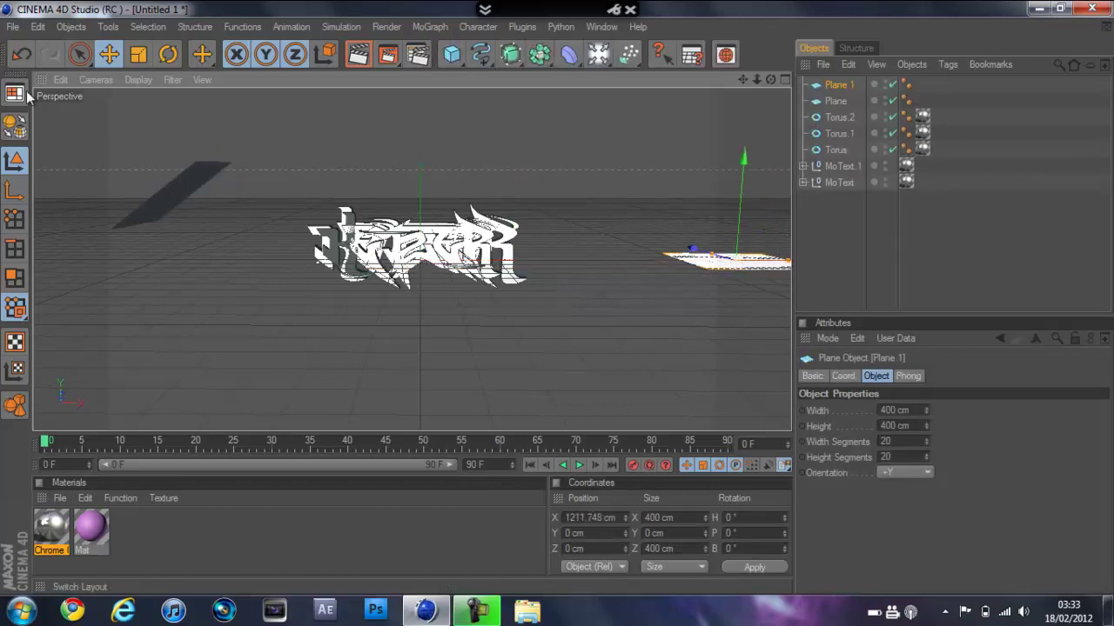
{"action": "key", "text": "r"}
{"action": "left_click_drag", "start_coordinate": [711, 206], "coordinate": [739, 193]}
- Move the second plane to mirror the first one, at about X 759 and Y 264 cm
{"action": "left_click", "coordinate": [109, 54]}
{"action": "left_click_drag", "start_coordinate": [760, 241], "coordinate": [609, 206]}
{"action": "left_click_drag", "start_coordinate": [657, 243], "coordinate": [670, 253]}
{"action": "left_click_drag", "start_coordinate": [633, 169], "coordinate": [559, 300]}
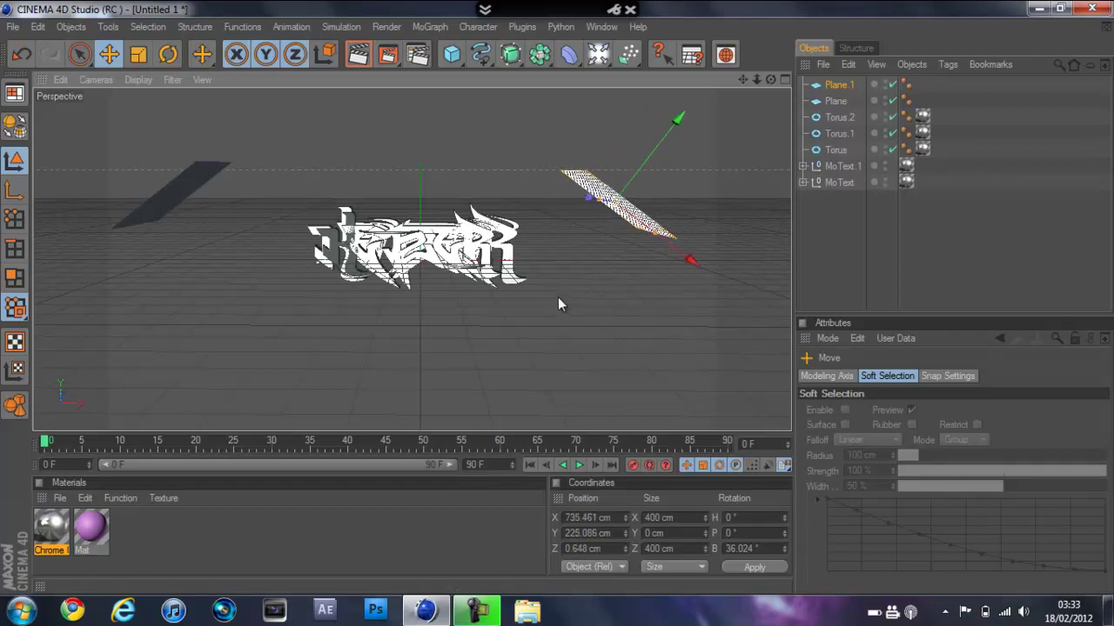
{"action": "left_click", "coordinate": [20, 55]}
{"action": "left_click_drag", "start_coordinate": [558, 297], "coordinate": [558, 296]}
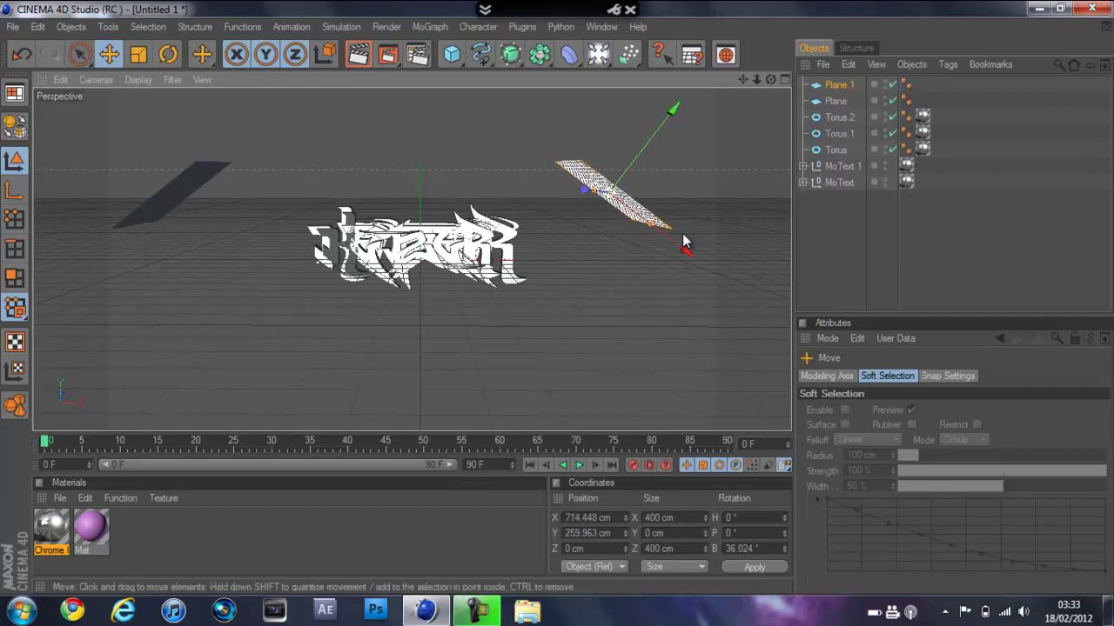
{"action": "left_click_drag", "start_coordinate": [675, 241], "coordinate": [681, 246]}
{"action": "left_click_drag", "start_coordinate": [647, 164], "coordinate": [651, 158]}
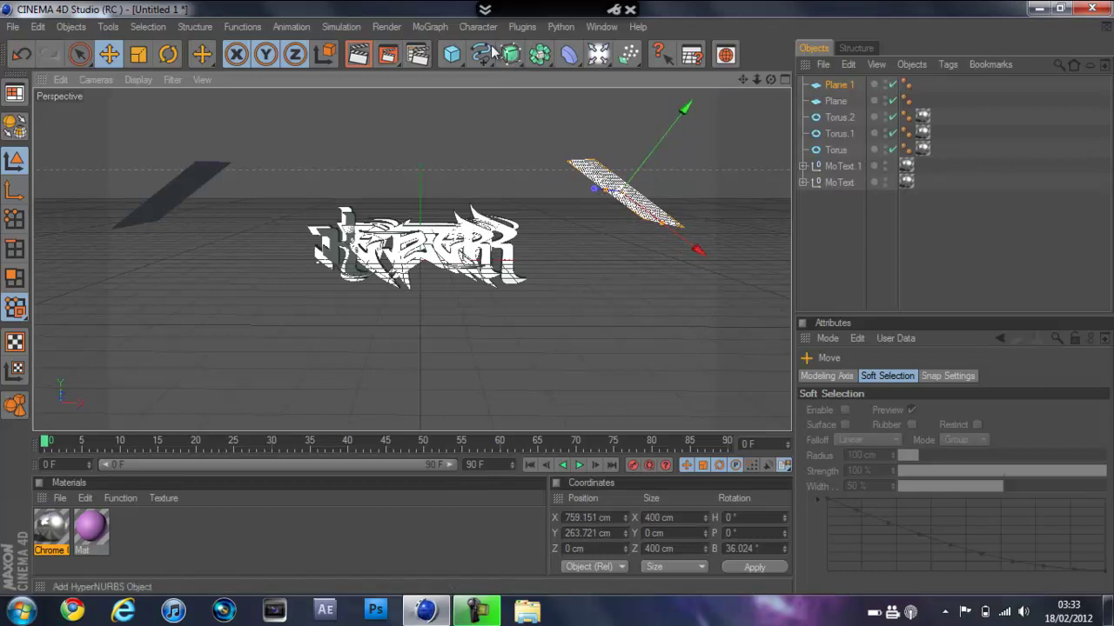
- Add a third plane, widen it to about 1347 cm and place it above the text at about X -86 and Y 456 cm
{"action": "left_click_drag", "start_coordinate": [452, 54], "coordinate": [577, 124]}
{"action": "left_click_drag", "start_coordinate": [474, 260], "coordinate": [639, 260]}
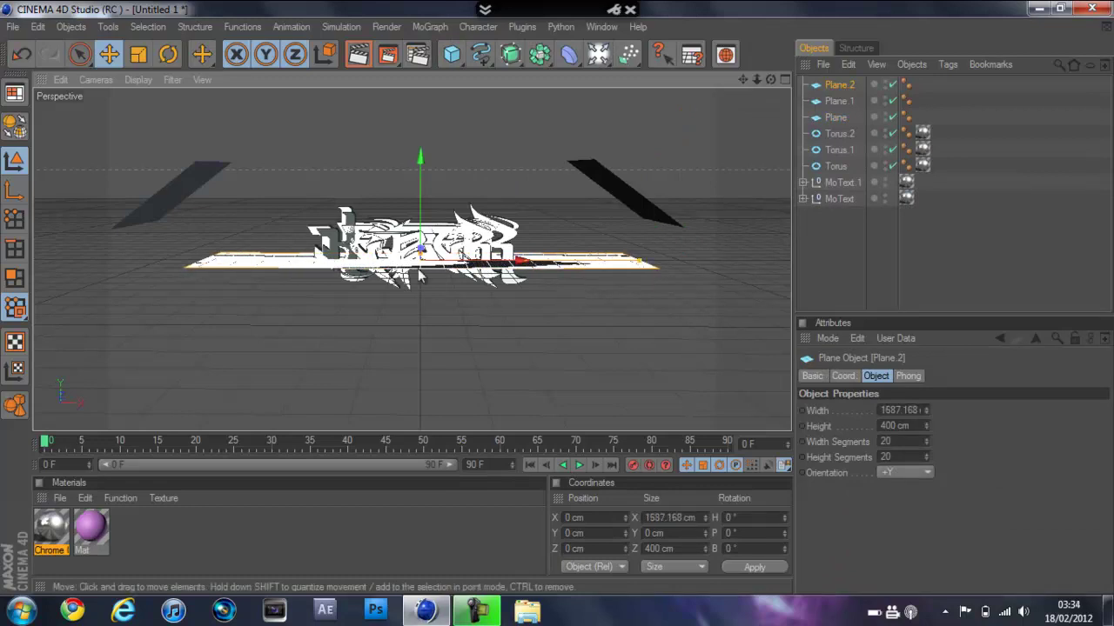
{"action": "left_click_drag", "start_coordinate": [420, 163], "coordinate": [420, 54]}
{"action": "left_click_drag", "start_coordinate": [558, 299], "coordinate": [558, 304]}
{"action": "left_click_drag", "start_coordinate": [644, 158], "coordinate": [548, 302]}
{"action": "left_click_drag", "start_coordinate": [521, 159], "coordinate": [548, 304]}
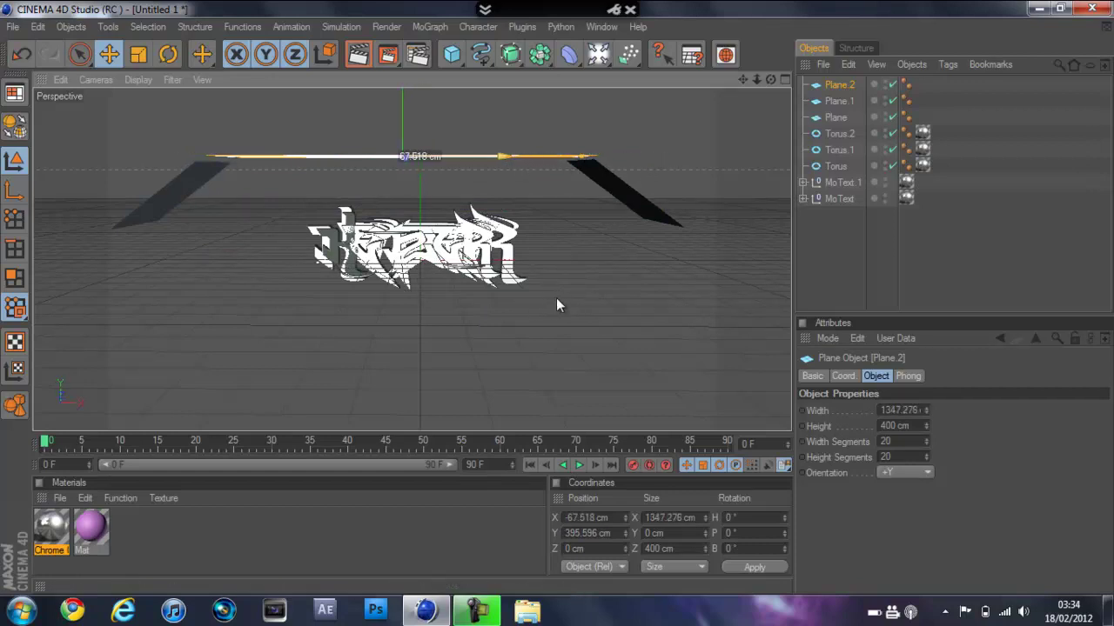
{"action": "left_click_drag", "start_coordinate": [388, 119], "coordinate": [388, 100]}
{"action": "left_click_drag", "start_coordinate": [558, 299], "coordinate": [560, 300]}
- Move the K extrusion of the original MoText in depth to about Z -0.07 cm, then deselect it
{"action": "scroll", "coordinate": [450, 218], "scroll_direction": "up", "scroll_amount": 2}
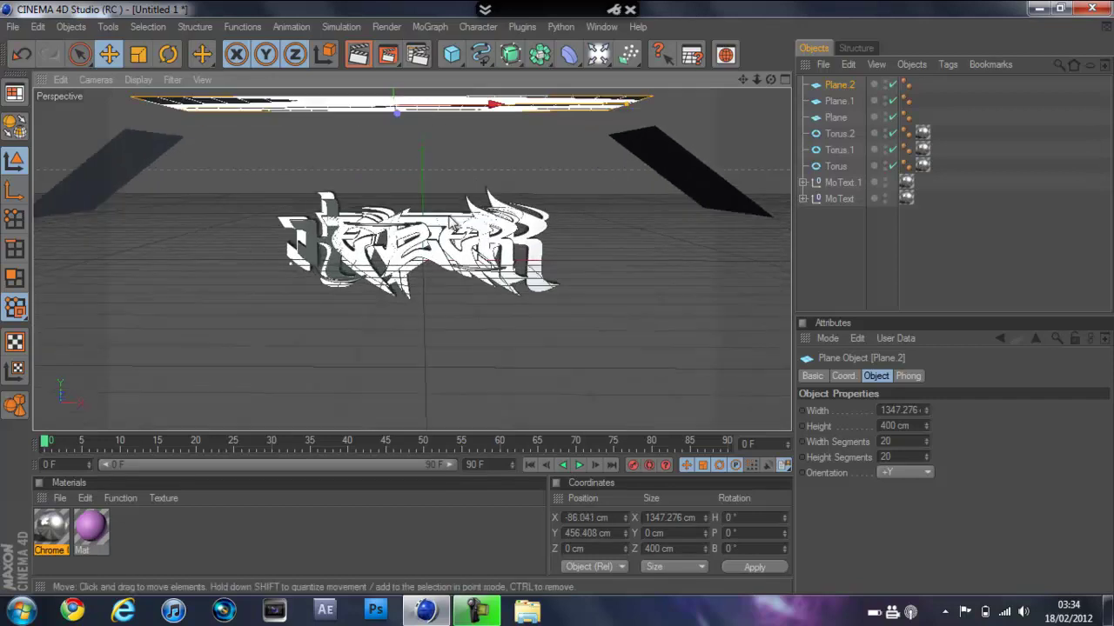
{"action": "scroll", "coordinate": [450, 224], "scroll_direction": "up", "scroll_amount": 4}
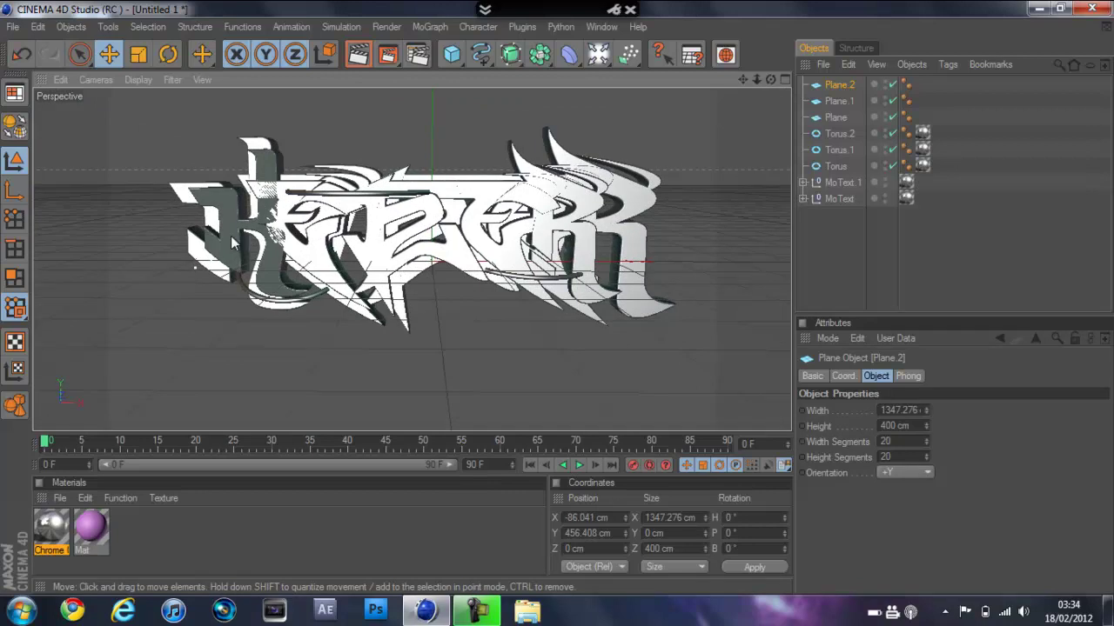
{"action": "left_click", "coordinate": [241, 233]}
{"action": "left_click_drag", "start_coordinate": [241, 258], "coordinate": [557, 307]}
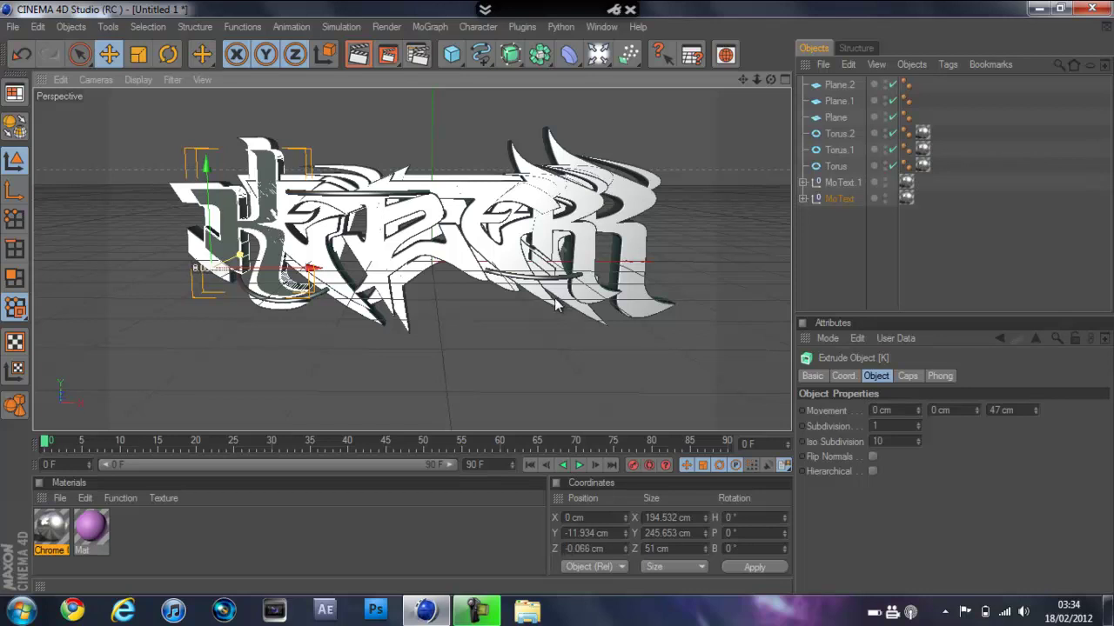
{"action": "left_click", "coordinate": [361, 335]}
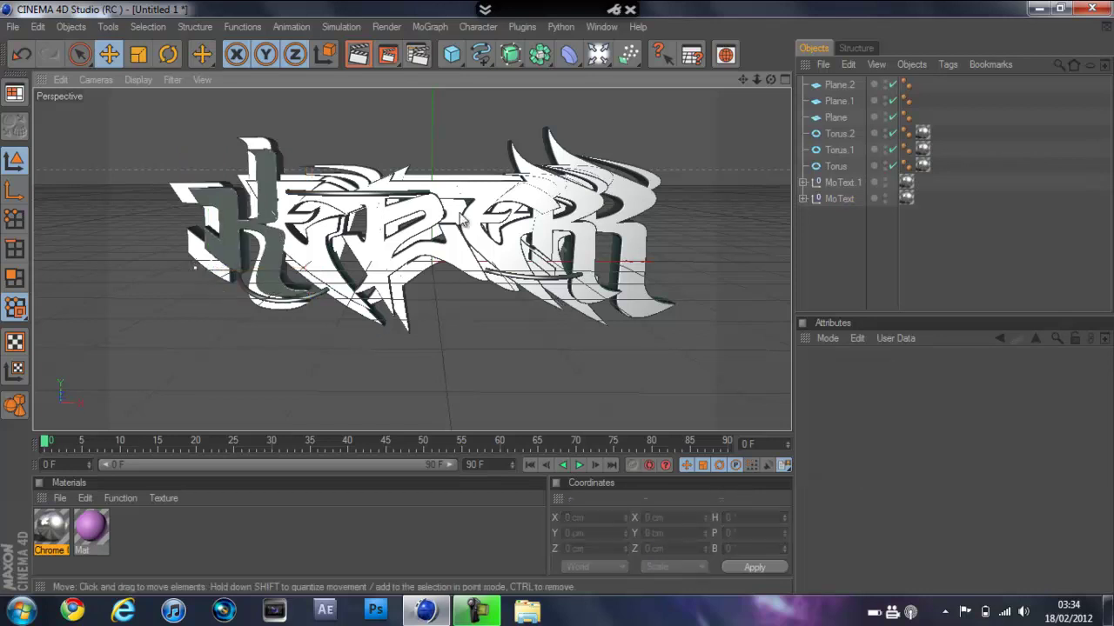
- Add an omni light in front of the text at about X -17 and Z -222 cm, and apply Chrome 001 to the K
{"action": "left_click", "coordinate": [596, 56]}
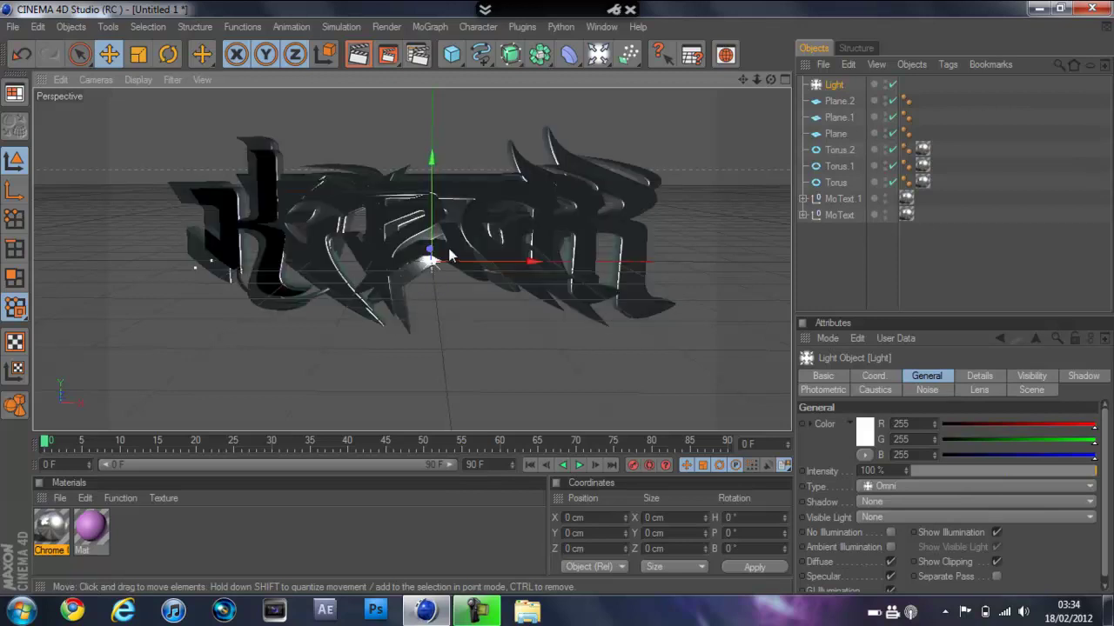
{"action": "left_click_drag", "start_coordinate": [770, 79], "coordinate": [561, 297]}
{"action": "left_click_drag", "start_coordinate": [472, 247], "coordinate": [567, 311]}
{"action": "left_click_drag", "start_coordinate": [444, 293], "coordinate": [570, 301]}
{"action": "left_click_drag", "start_coordinate": [54, 520], "coordinate": [222, 254]}
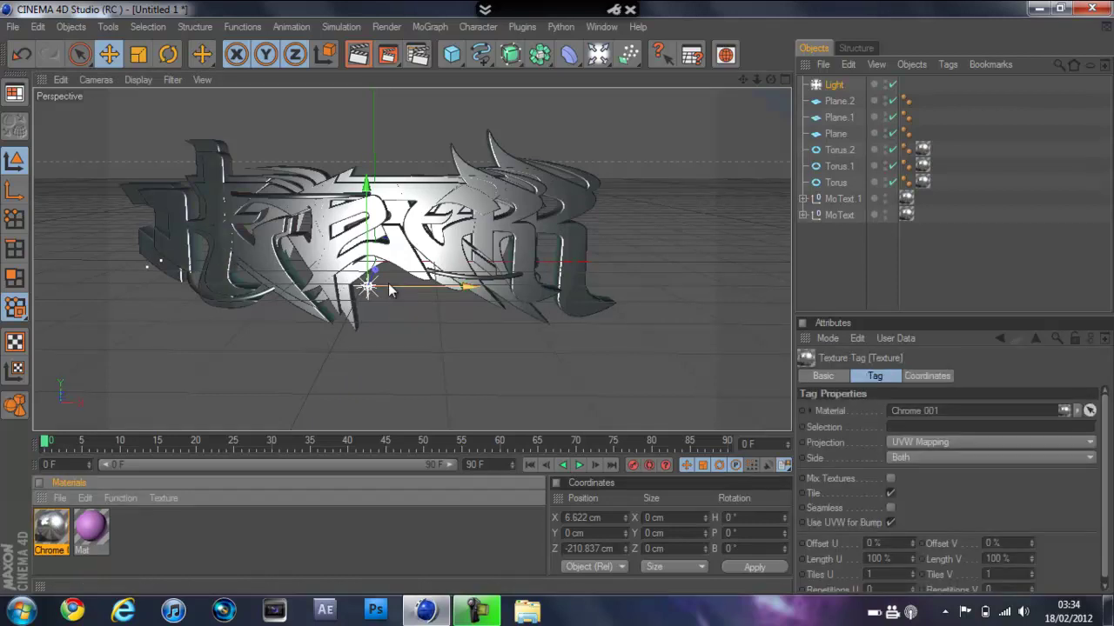
{"action": "left_click_drag", "start_coordinate": [374, 271], "coordinate": [553, 304]}
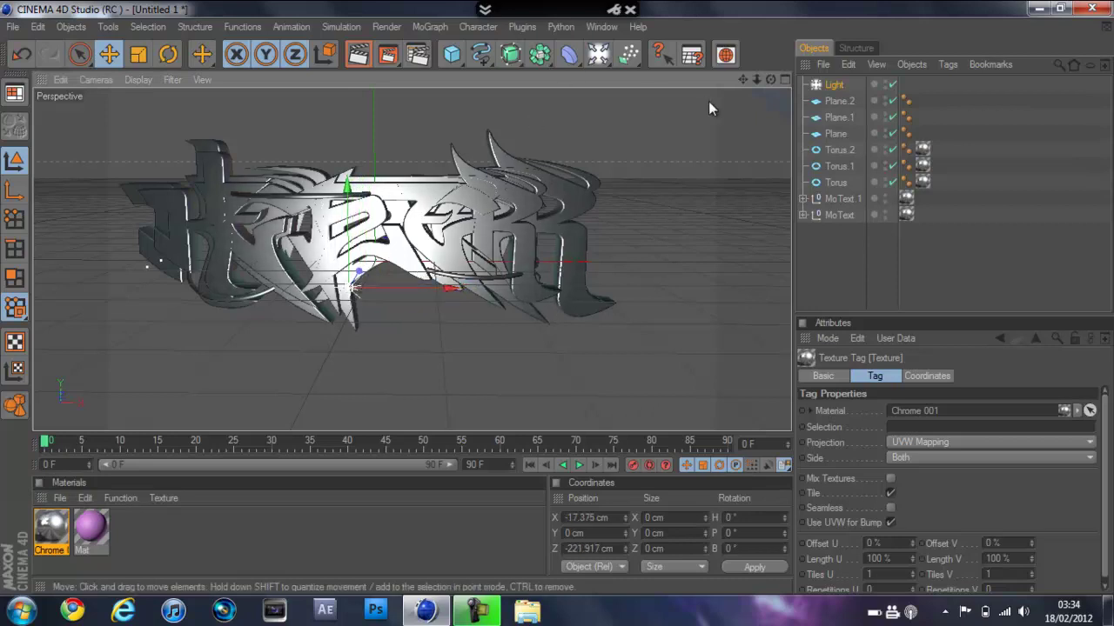
- Center the view on the text and render a preview of its chrome look in the viewport
{"action": "left_click_drag", "start_coordinate": [742, 83], "coordinate": [557, 297]}
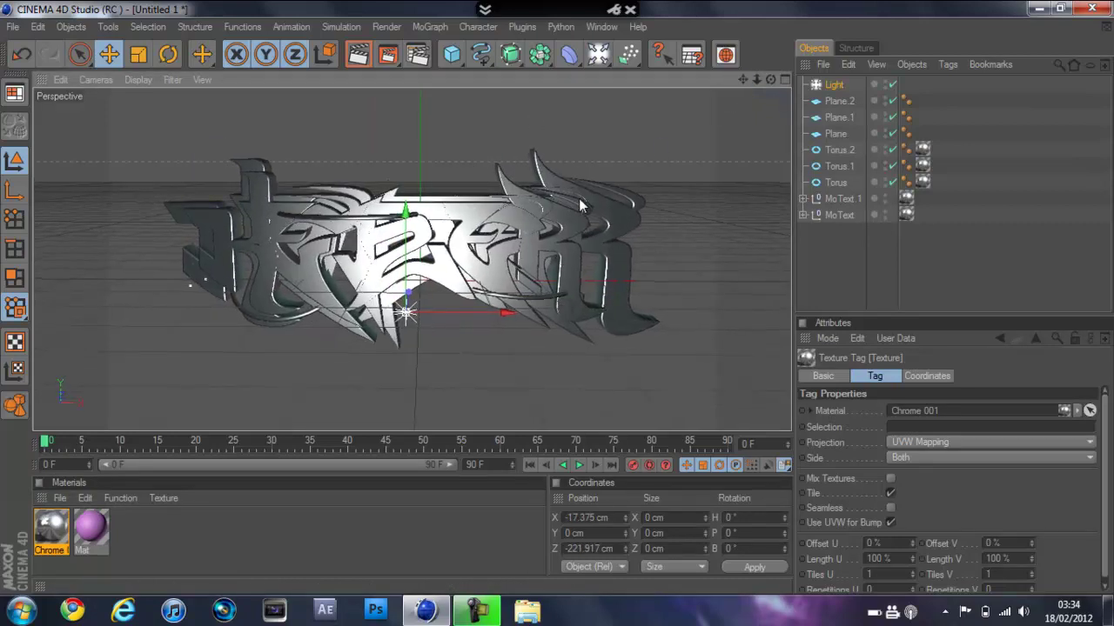
{"action": "scroll", "coordinate": [581, 198], "scroll_direction": "up", "scroll_amount": 1}
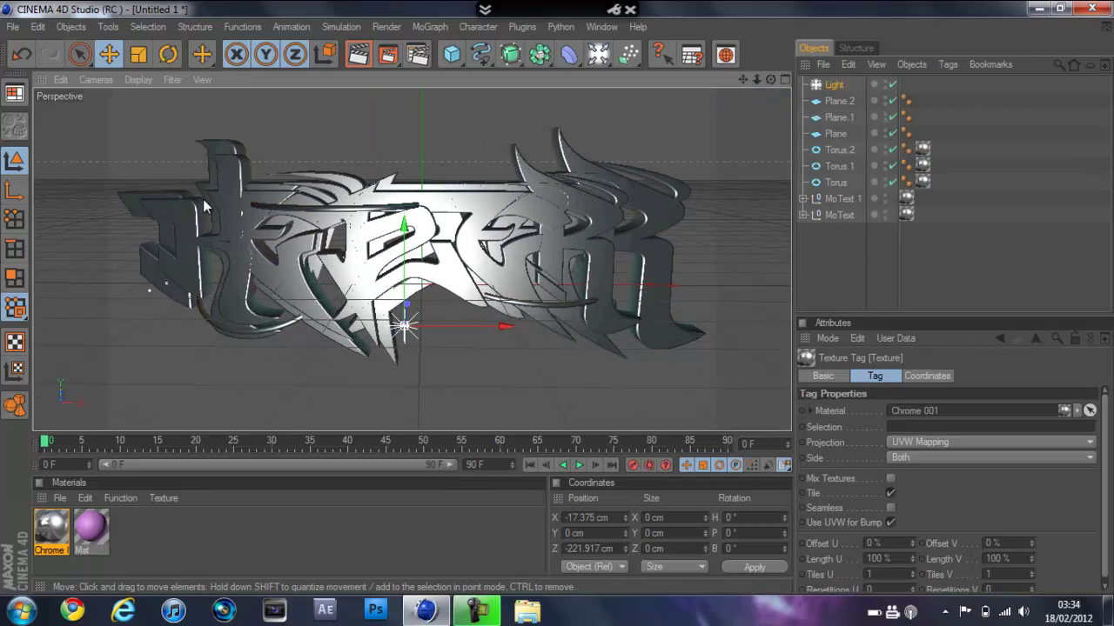
{"action": "left_click", "coordinate": [360, 55]}
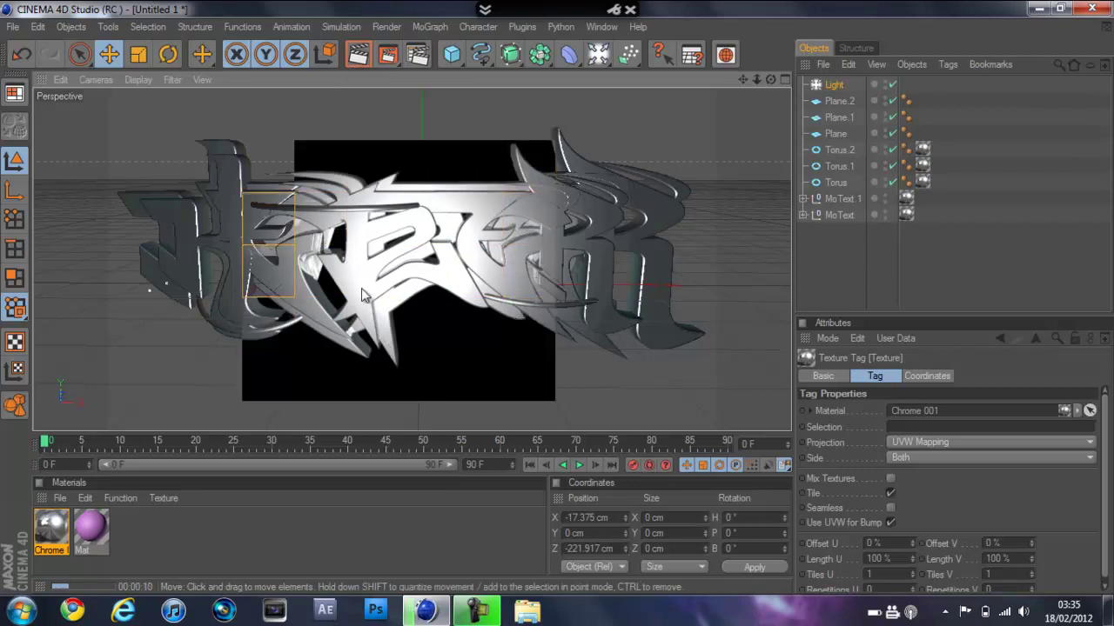
{"action": "left_click", "coordinate": [557, 300]}
{"action": "left_click", "coordinate": [421, 360]}
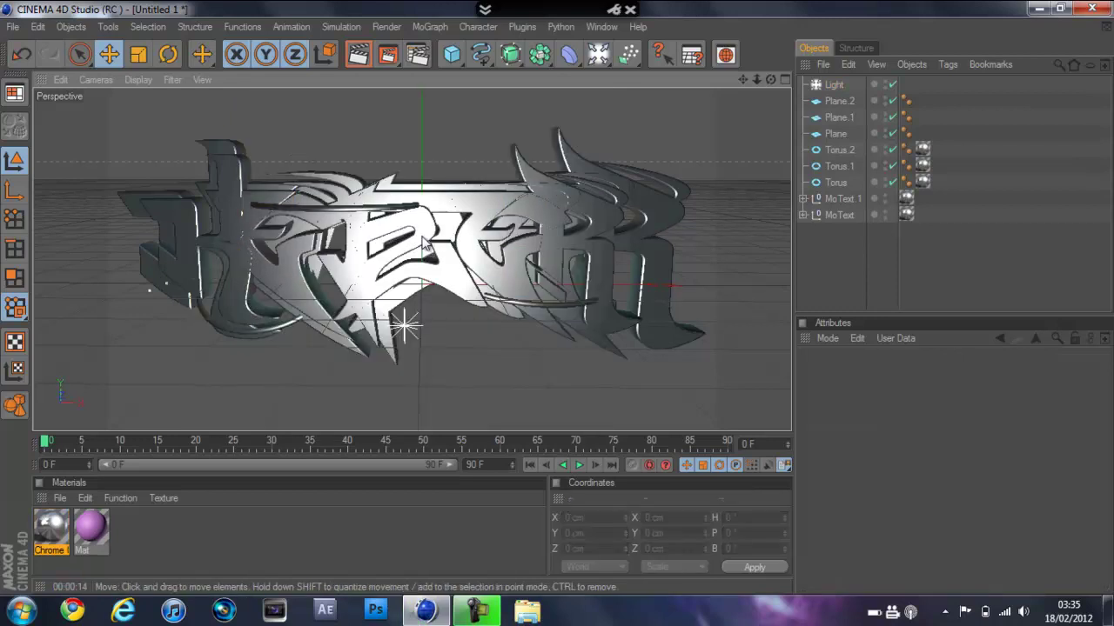
- Add the Ambient Occlusion and Glow effects to the render settings and disable Glow
{"action": "left_click", "coordinate": [425, 58]}
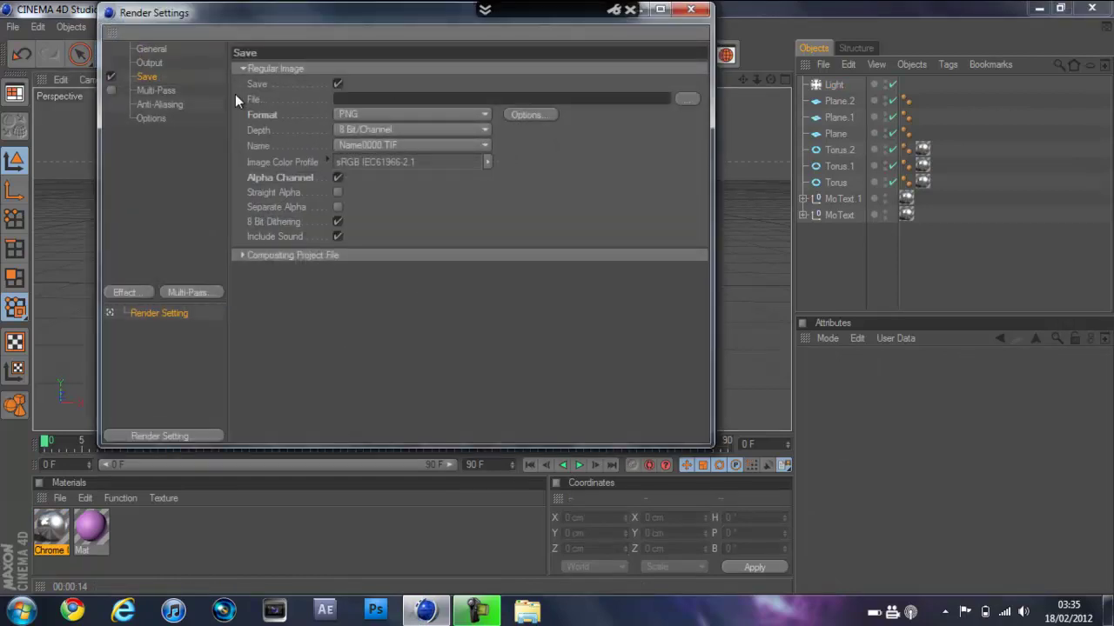
{"action": "left_click", "coordinate": [148, 294]}
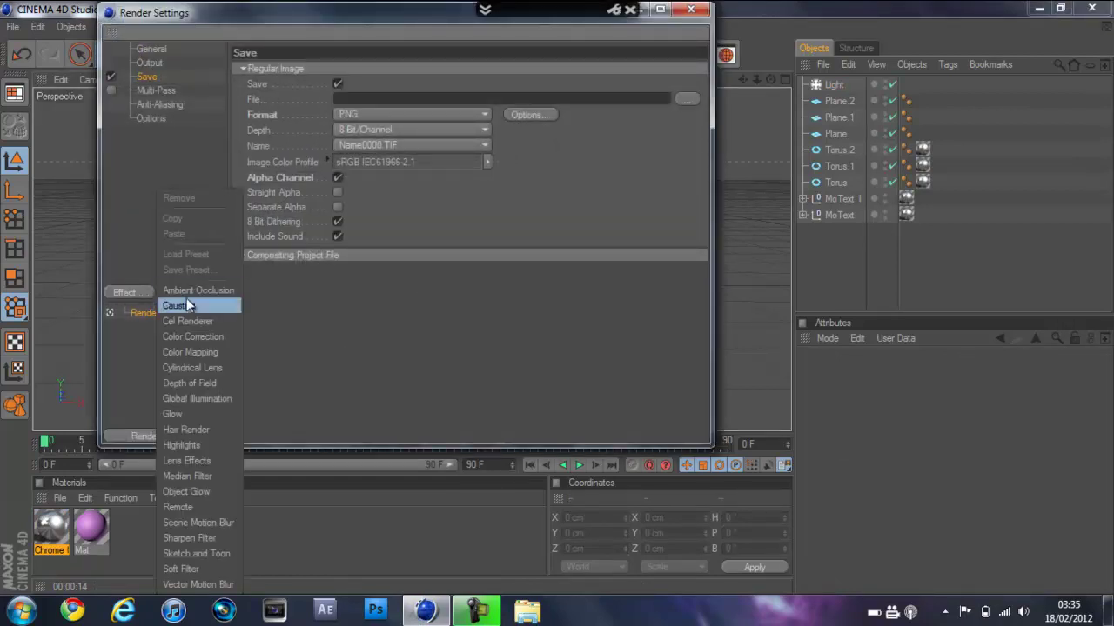
{"action": "left_click", "coordinate": [186, 294]}
{"action": "left_click", "coordinate": [148, 294]}
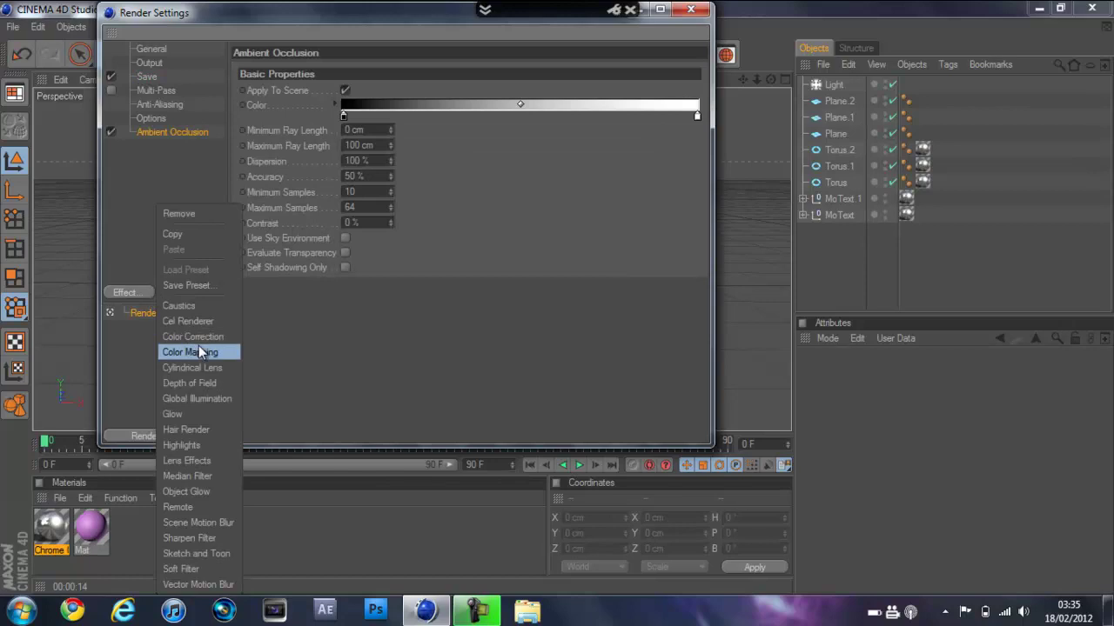
{"action": "left_click", "coordinate": [209, 415]}
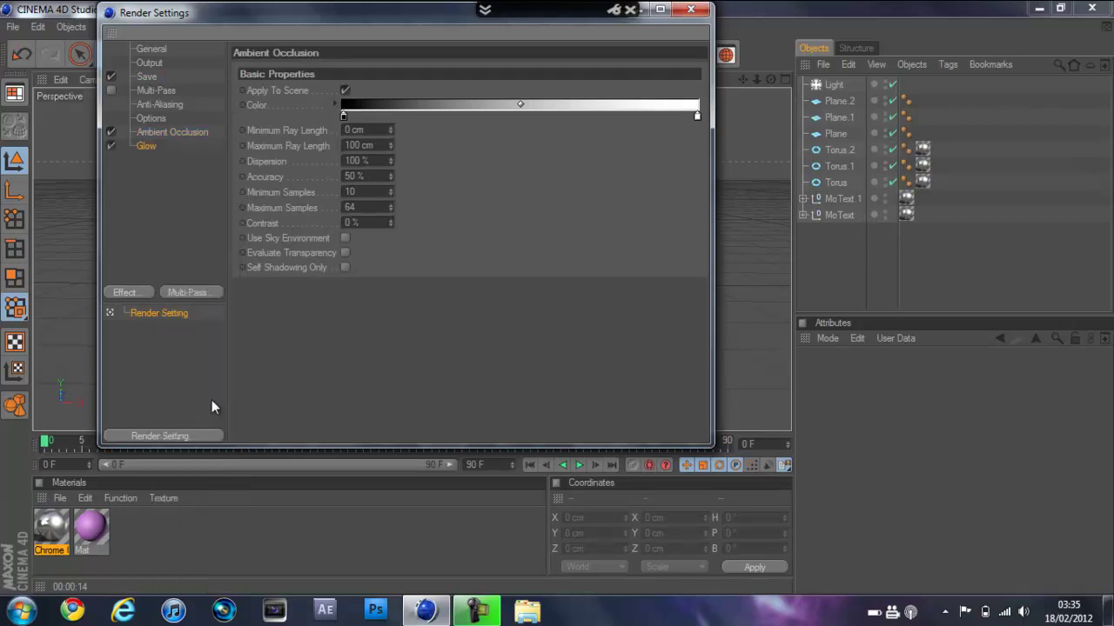
{"action": "left_click", "coordinate": [111, 145]}
- Add the Global Illumination and Lens Effects to the render settings and close the settings
{"action": "left_click", "coordinate": [145, 292]}
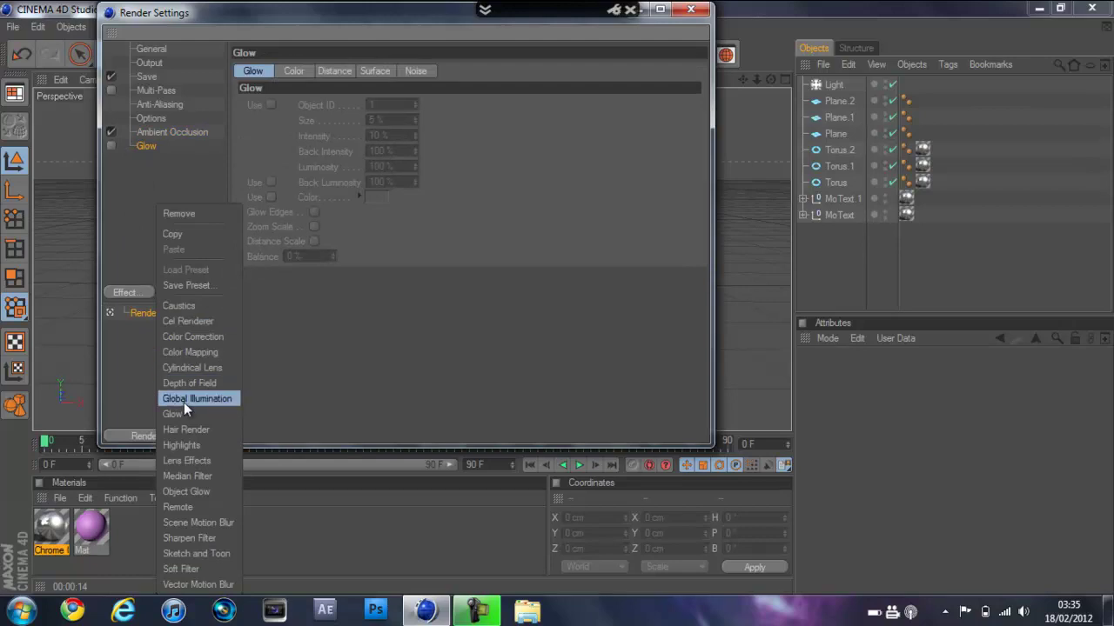
{"action": "left_click", "coordinate": [184, 402]}
{"action": "left_click", "coordinate": [139, 288]}
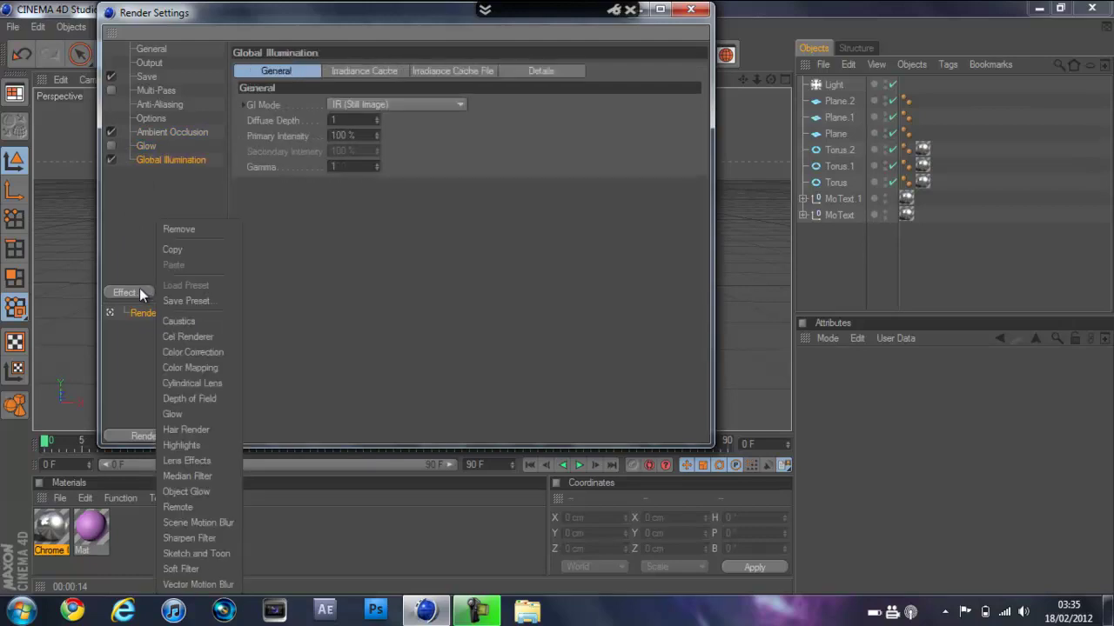
{"action": "left_click", "coordinate": [202, 460]}
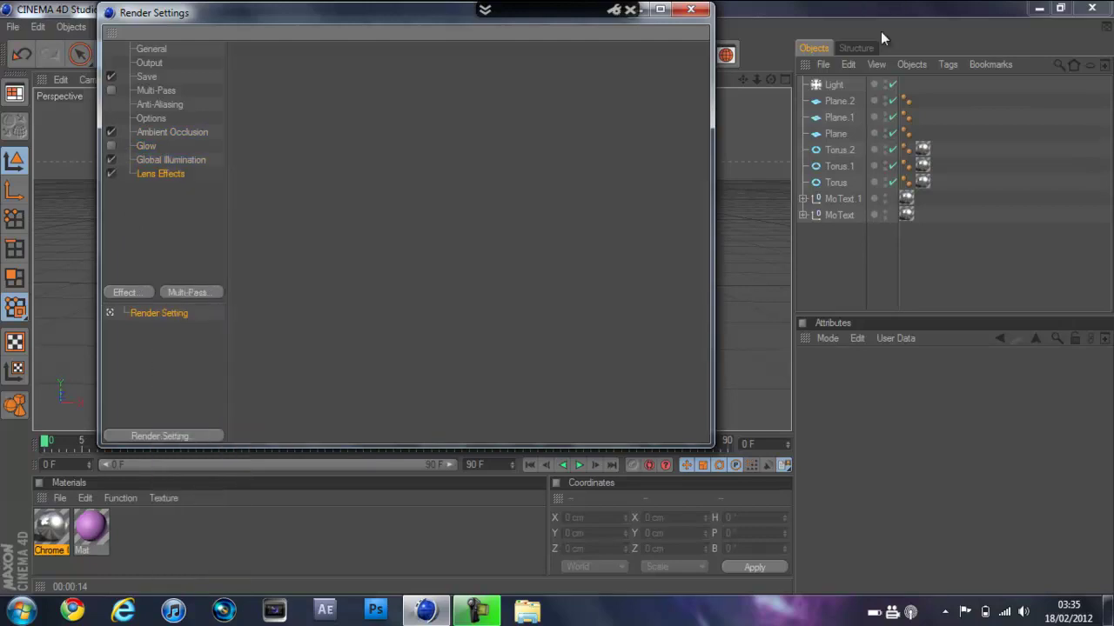
{"action": "left_click", "coordinate": [691, 10]}
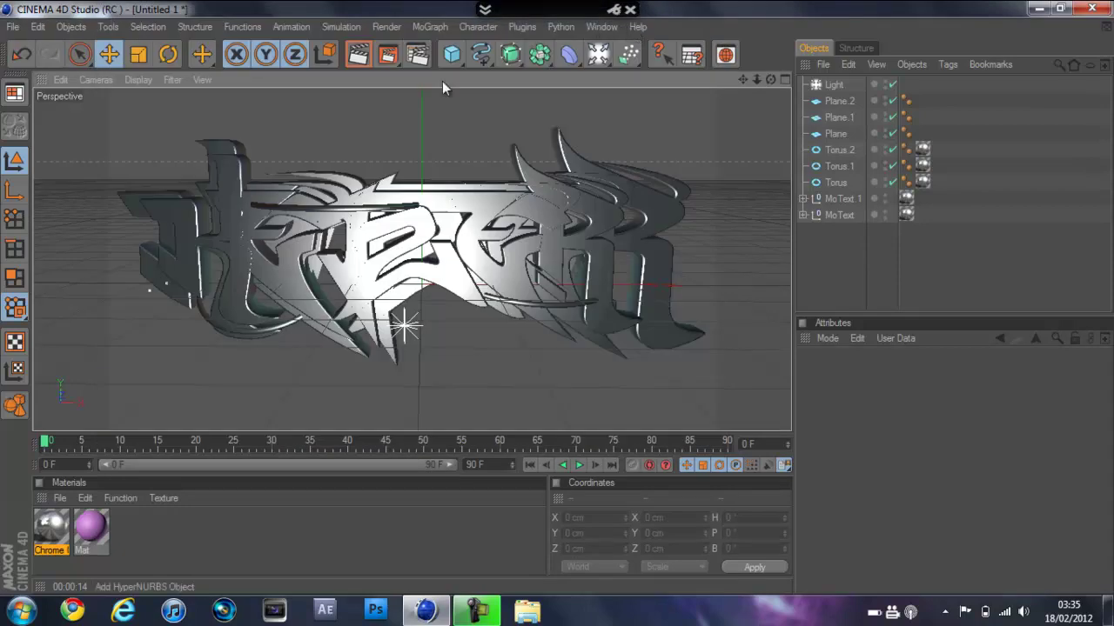
- Render the text in the viewport with the new render effects
{"action": "left_click", "coordinate": [347, 57]}
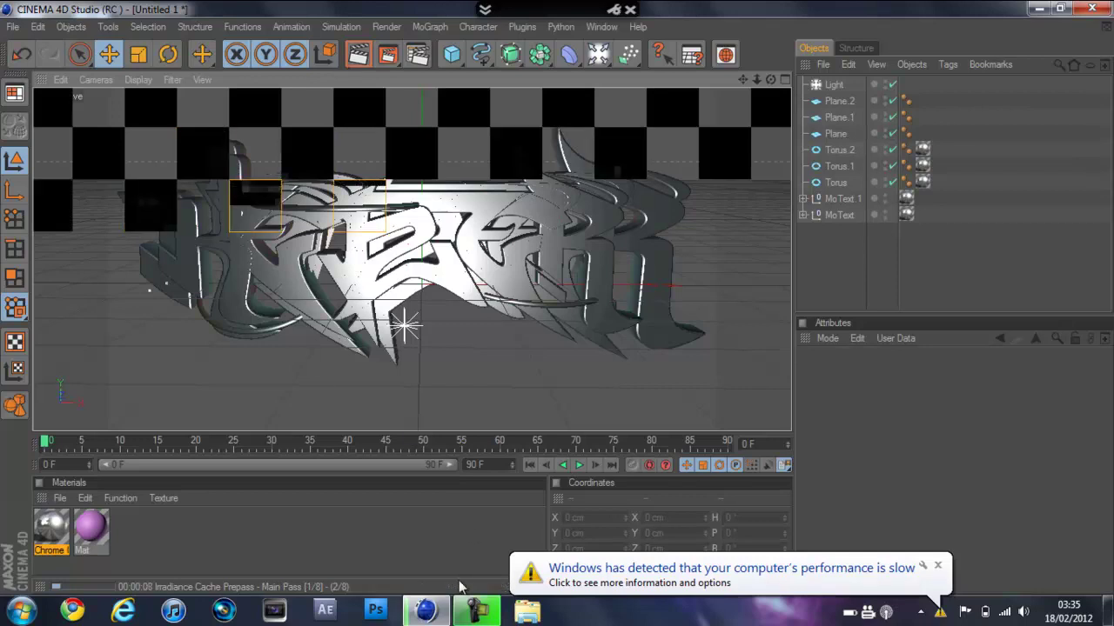
{"action": "left_click", "coordinate": [475, 609]}
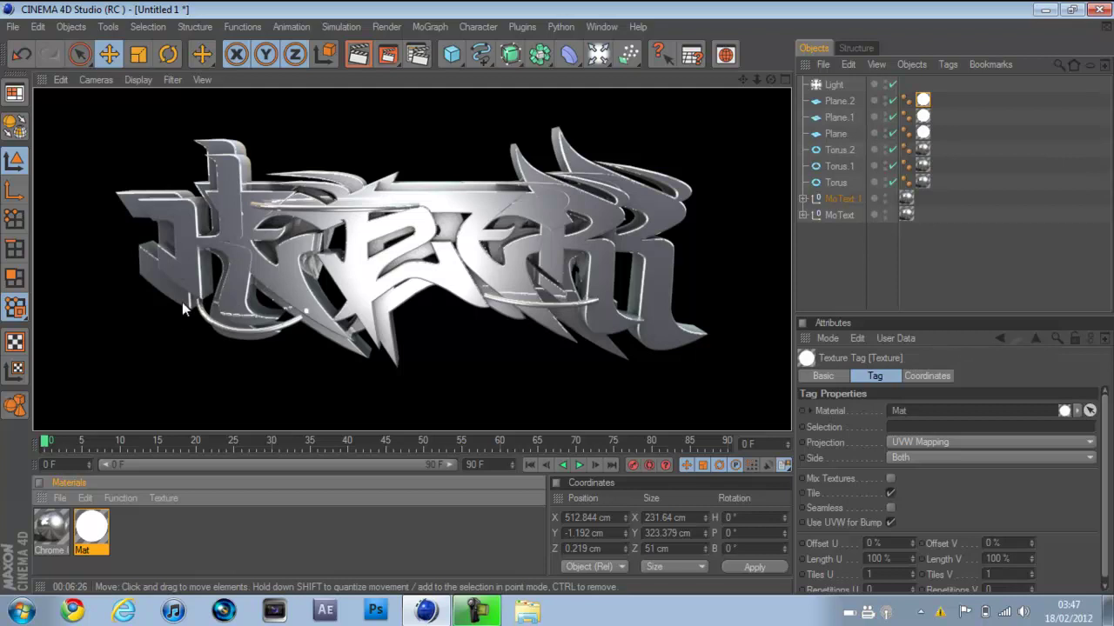
- Examine the Luminance color and brightness of the white Mat material on the three planes around the text
{"action": "left_click", "coordinate": [556, 298]}
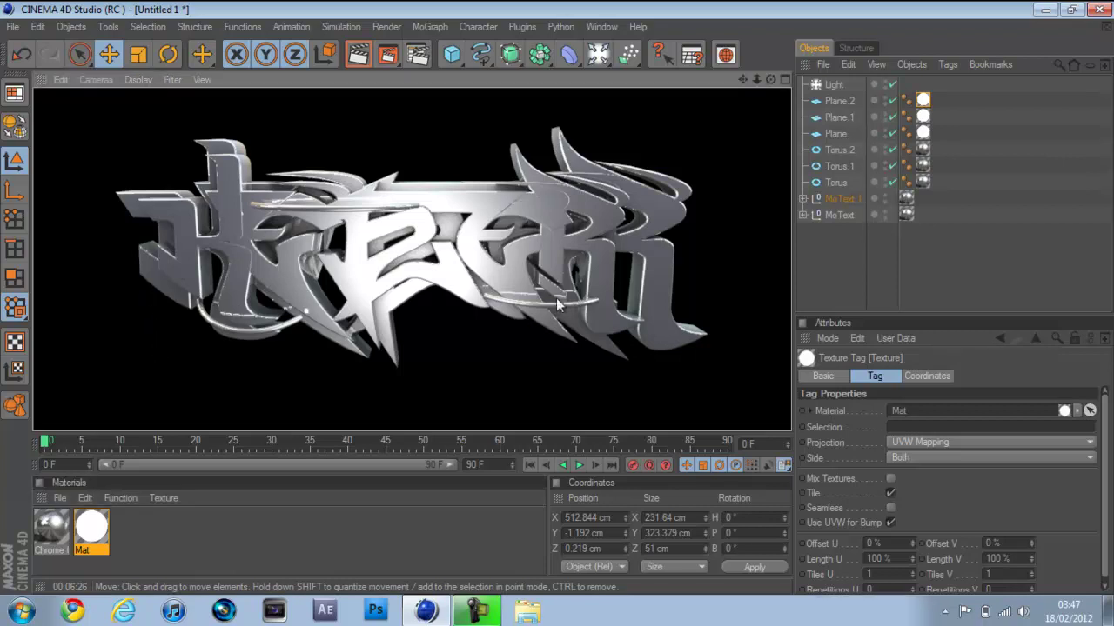
{"action": "scroll", "coordinate": [249, 254], "scroll_direction": "down", "scroll_amount": 1}
{"action": "scroll", "coordinate": [248, 254], "scroll_direction": "down", "scroll_amount": 5}
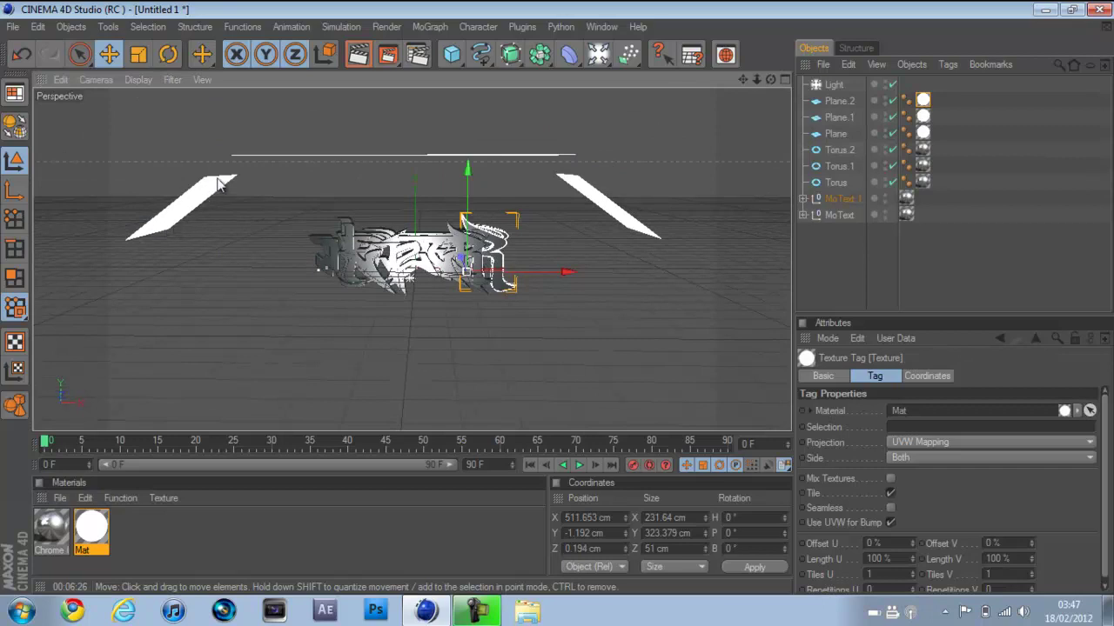
{"action": "double_click", "coordinate": [92, 531]}
{"action": "left_click", "coordinate": [295, 311]}
{"action": "left_click", "coordinate": [284, 313]}
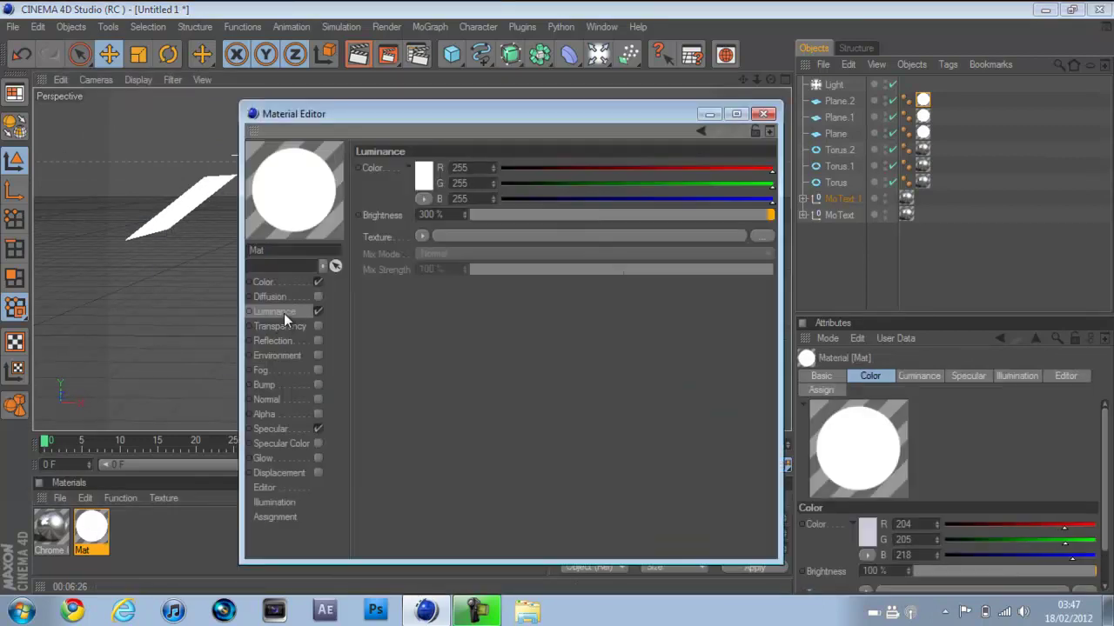
{"action": "left_click_drag", "start_coordinate": [430, 215], "coordinate": [405, 224]}
{"action": "left_click", "coordinate": [762, 115]}
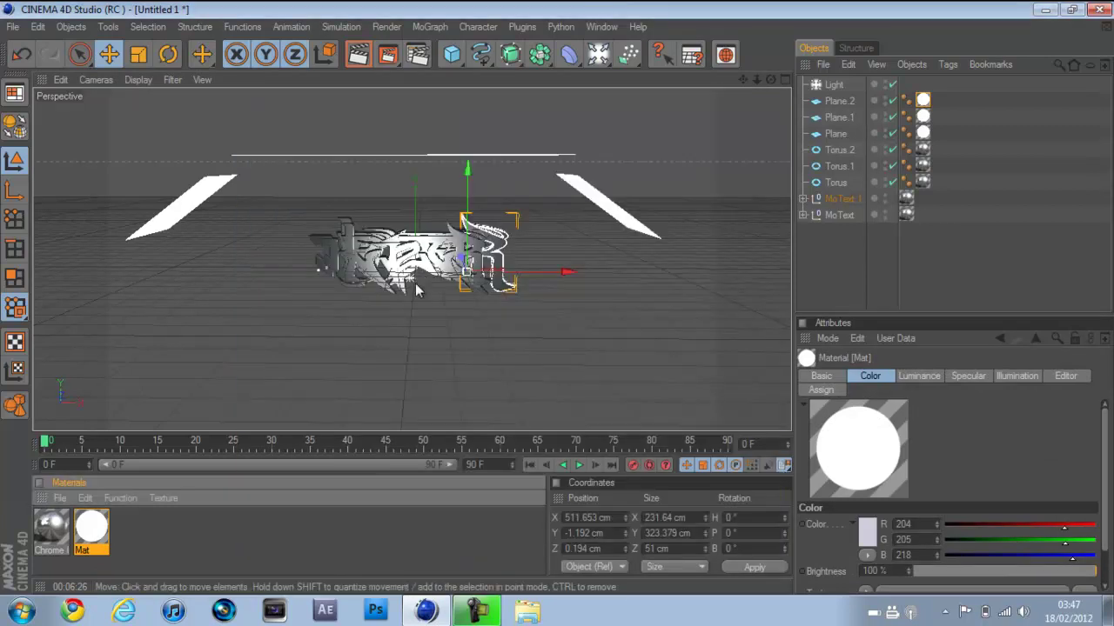
{"action": "scroll", "coordinate": [407, 303], "scroll_direction": "up", "scroll_amount": 6}
{"action": "scroll", "coordinate": [407, 303], "scroll_direction": "up", "scroll_amount": 2}
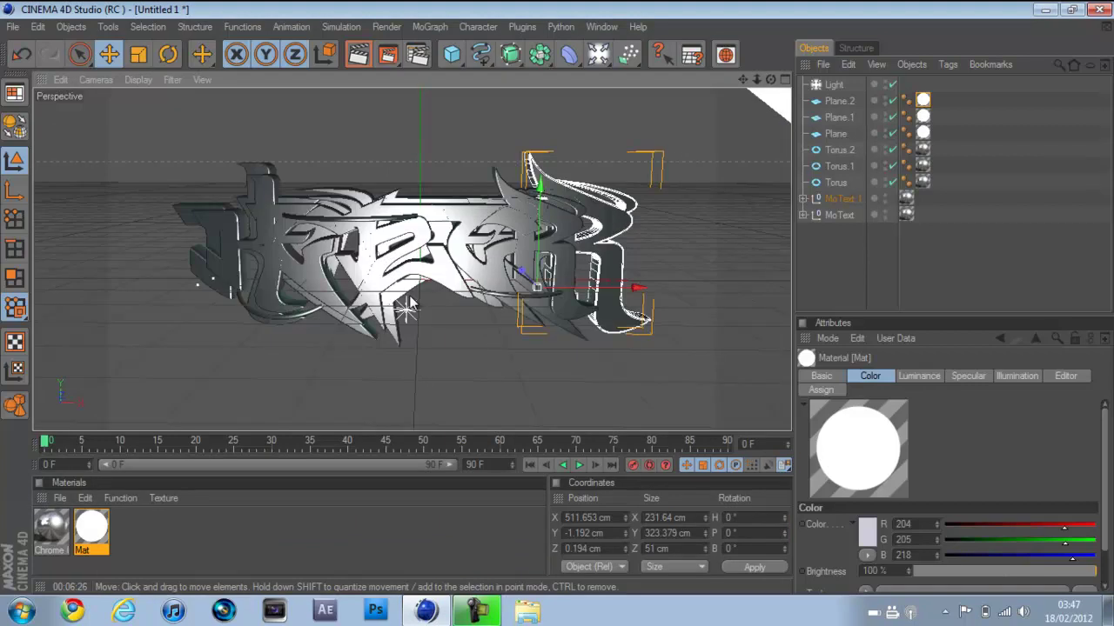